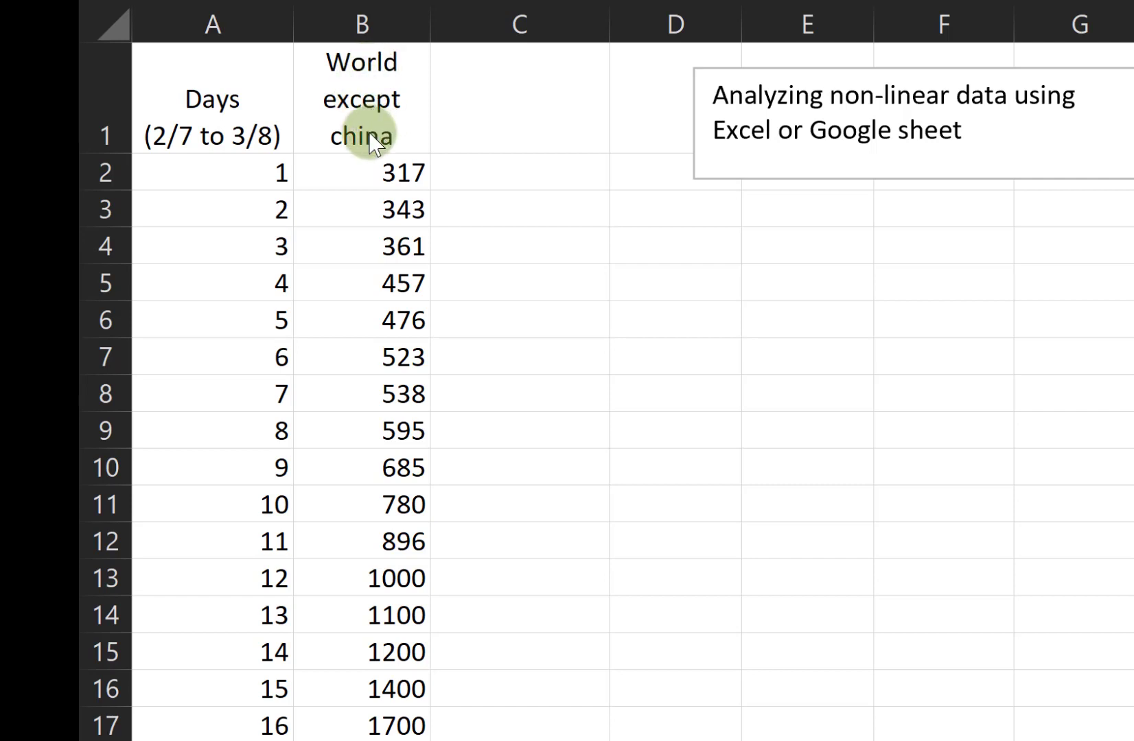
Step: Insert a plain scatter chart of the days and case counts in A2:B32
scroll(294, 375, down, 5)
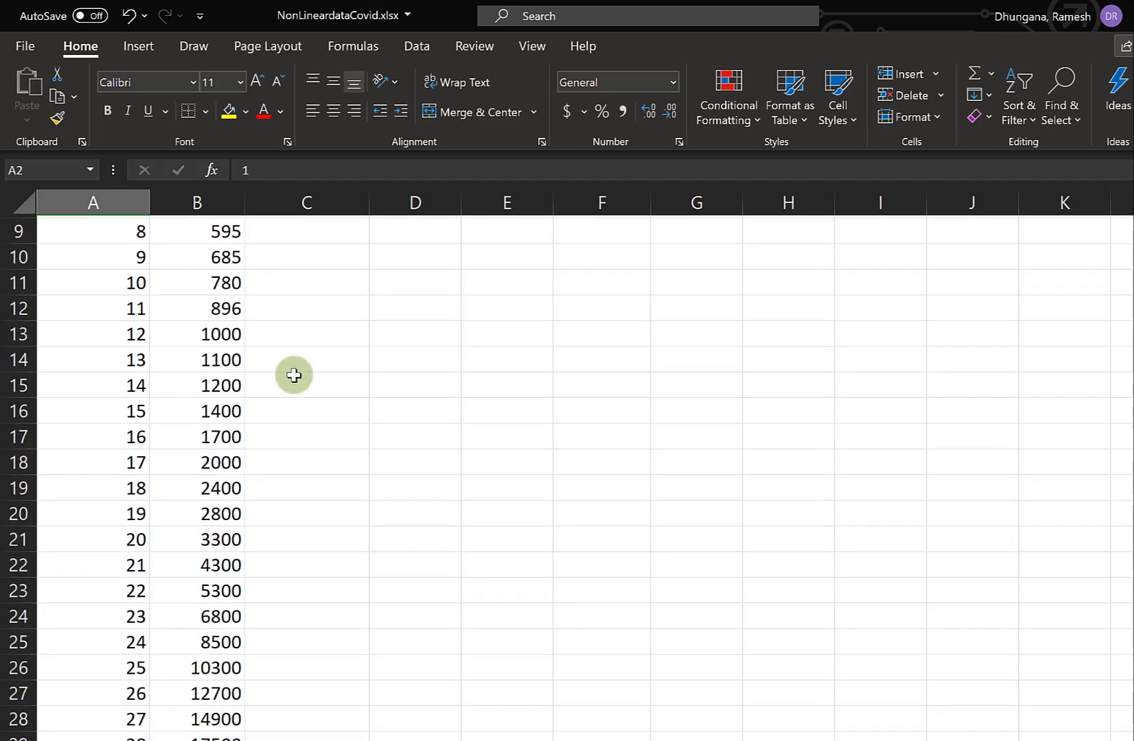
scroll(294, 374, down, 1)
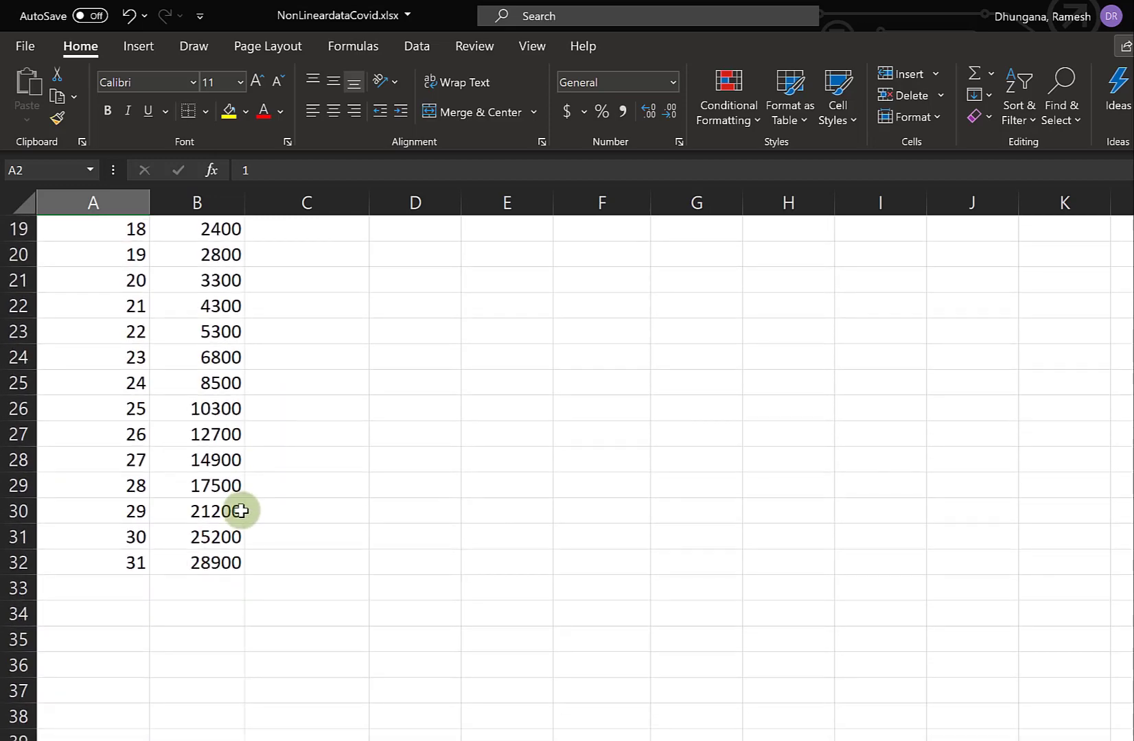
shift+click(219, 560)
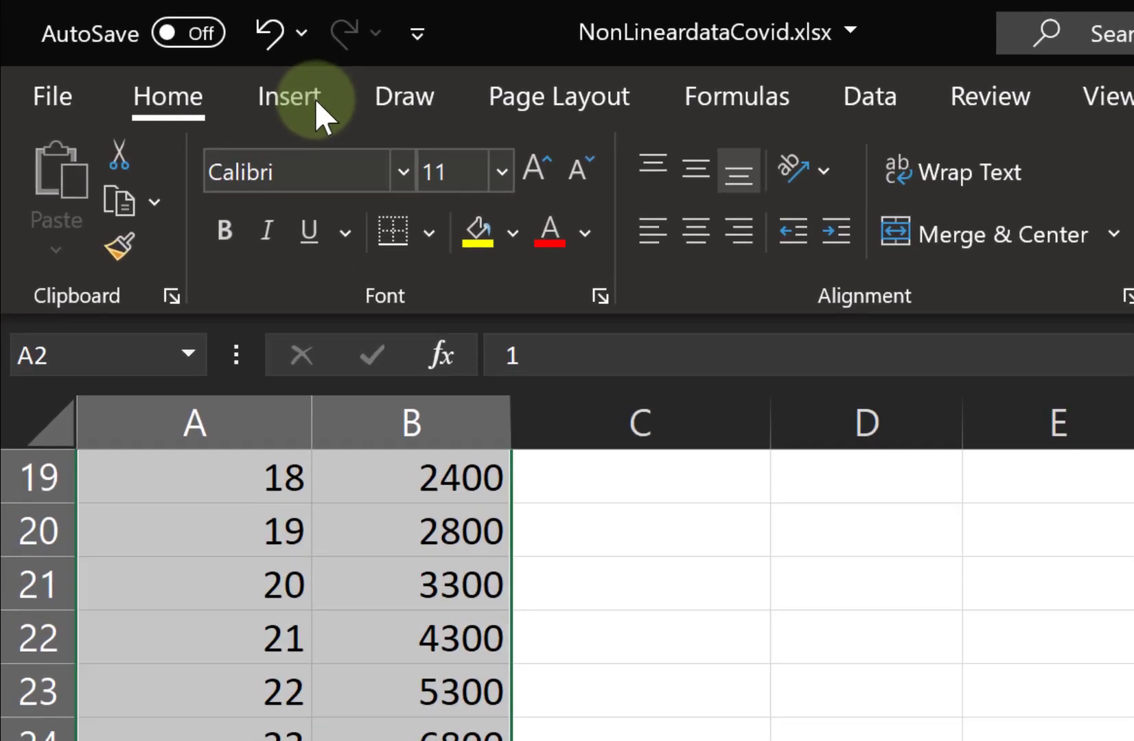
click(138, 46)
click(533, 219)
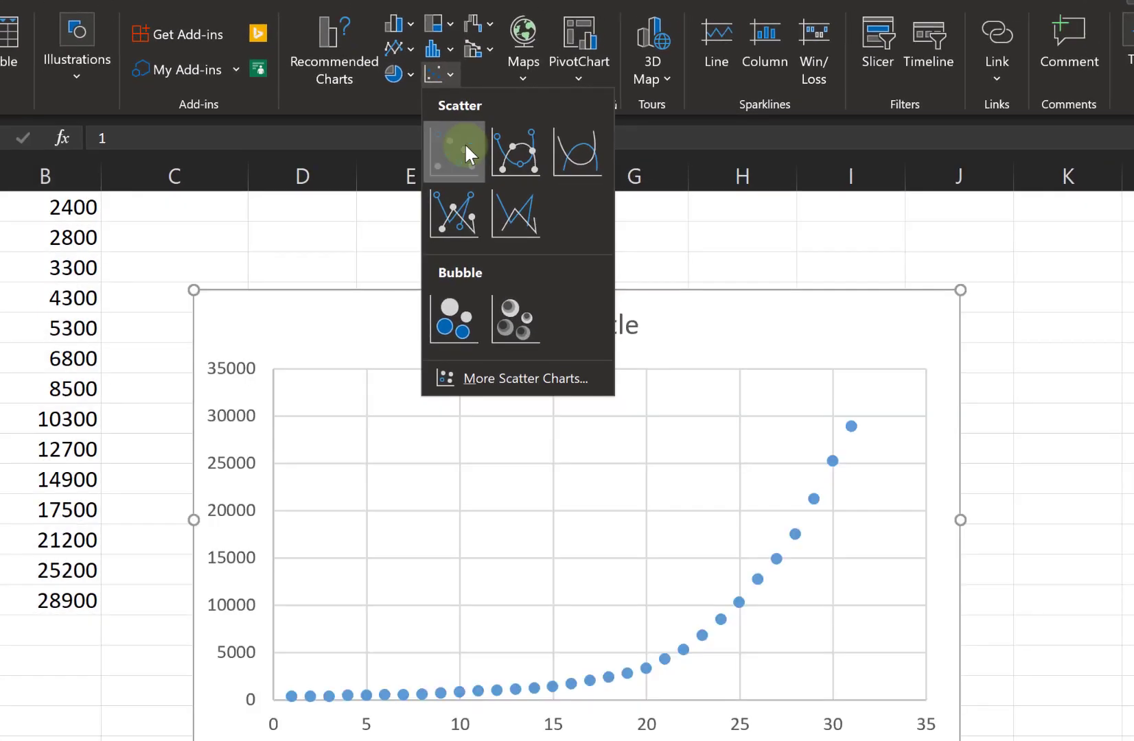
click(465, 143)
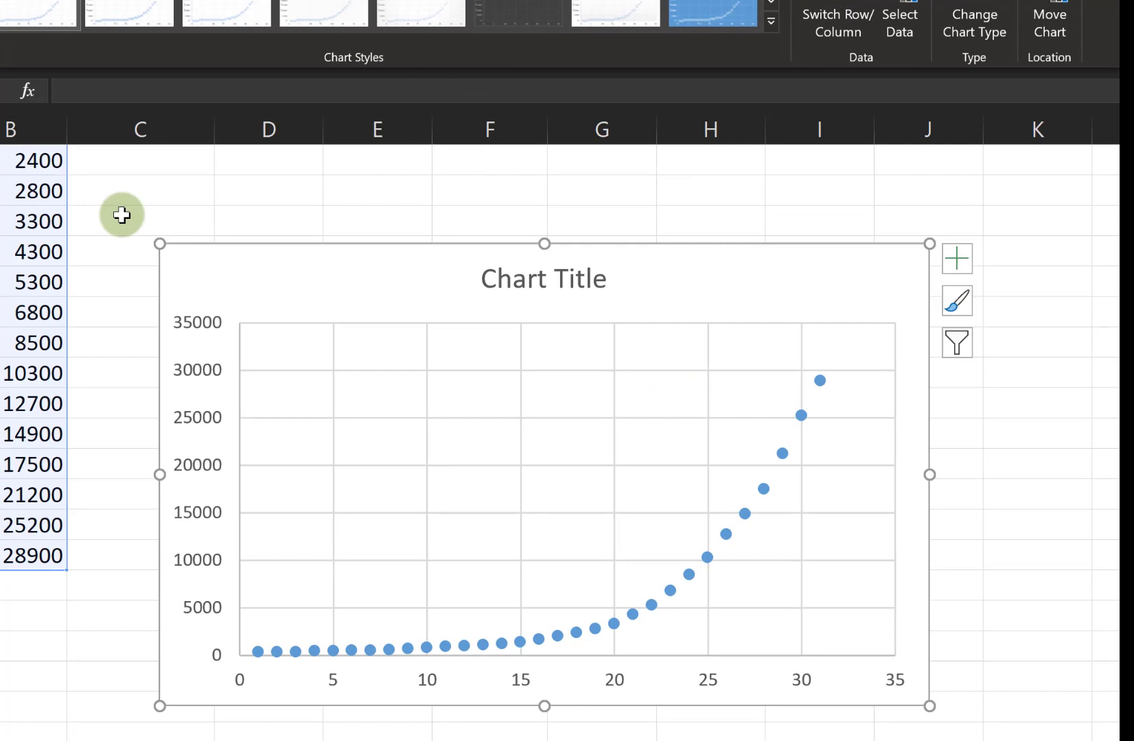
Step: Move the new scatter chart up to sit just below the title text box
scroll(122, 210, up, 3)
scroll(122, 210, up, 2)
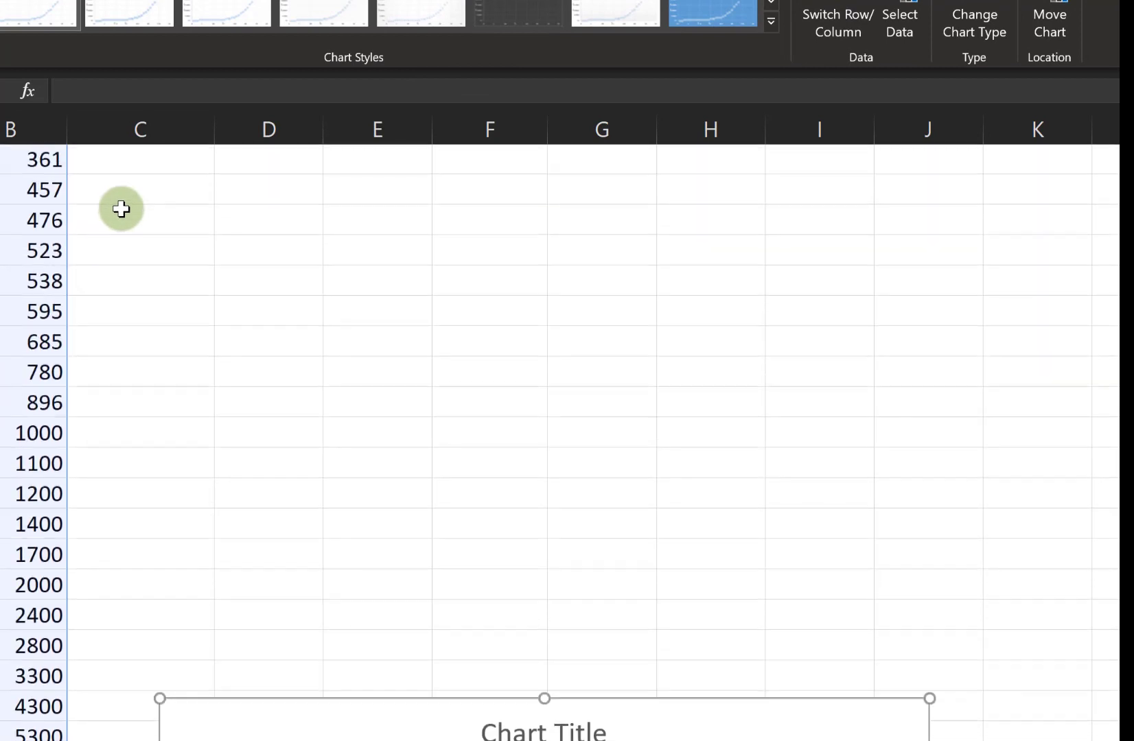
drag(364, 721, 381, 244)
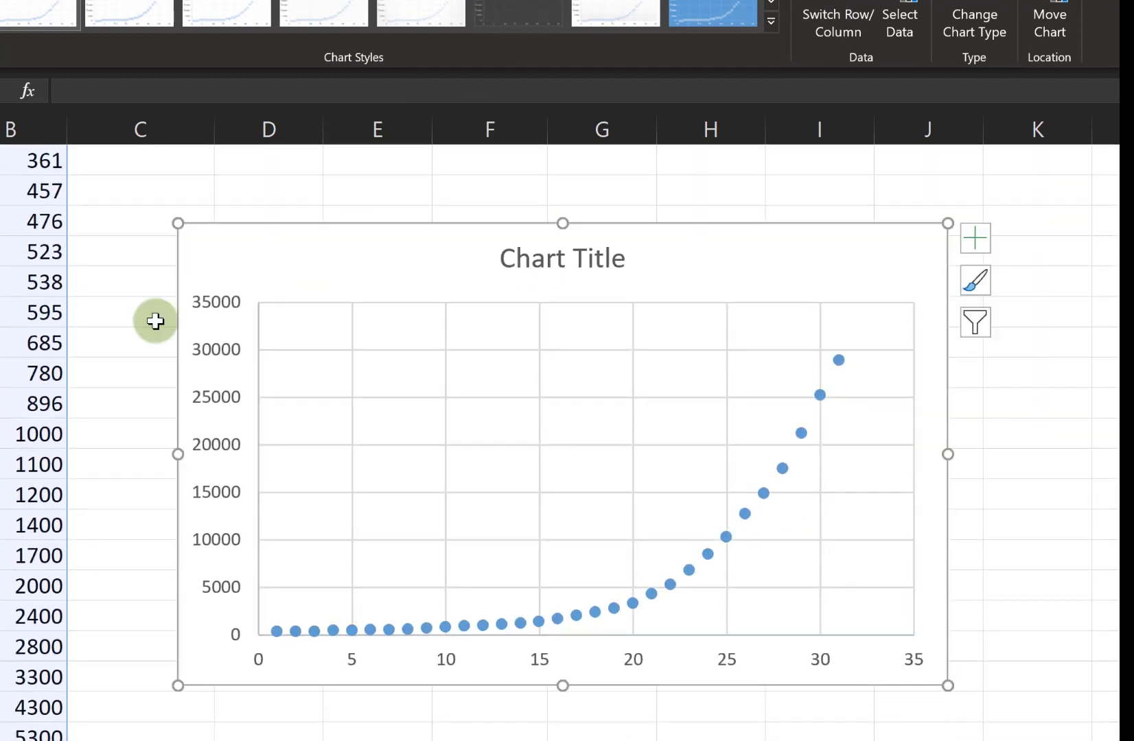
scroll(95, 316, up, 2)
drag(95, 316, 468, 351)
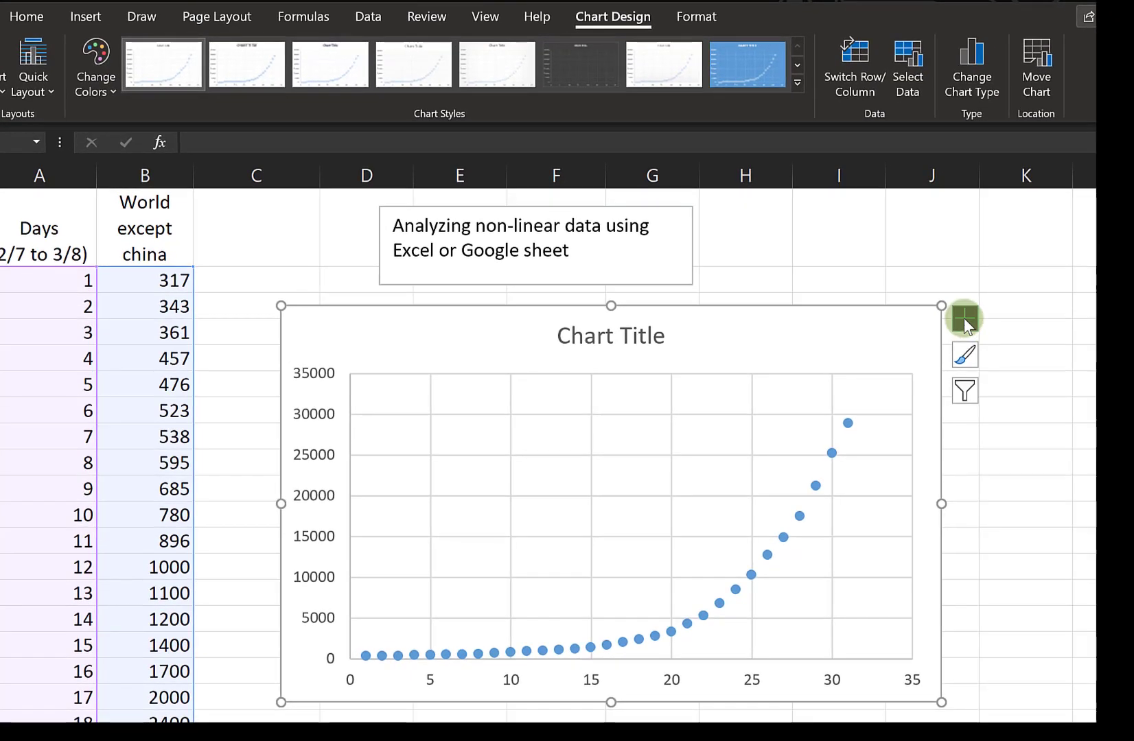
Step: Add a linear trendline and show its R² = 0.6808 label in empty chart space
click(964, 318)
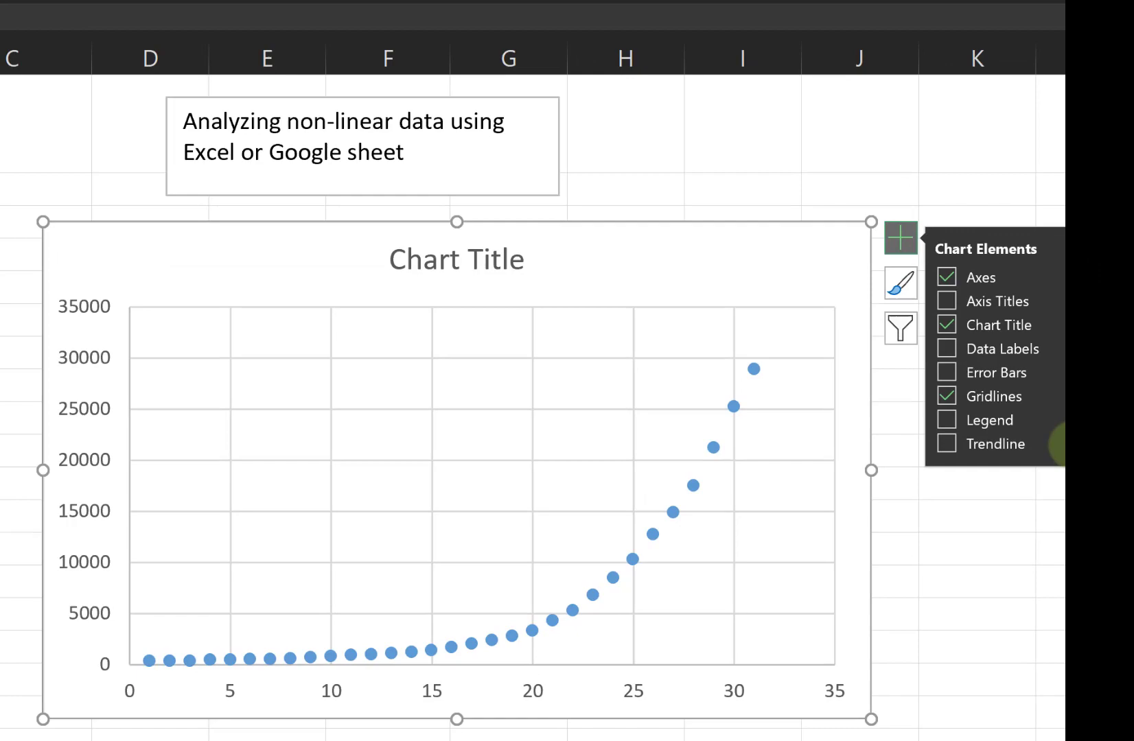
click(1061, 445)
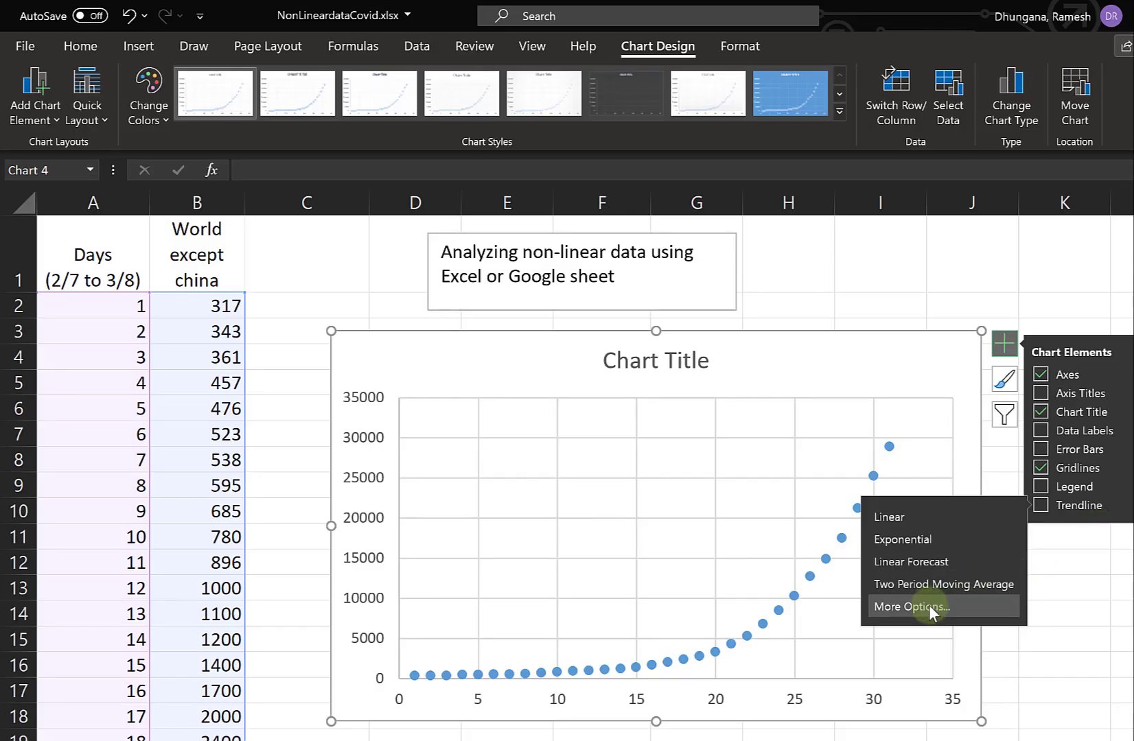
click(930, 608)
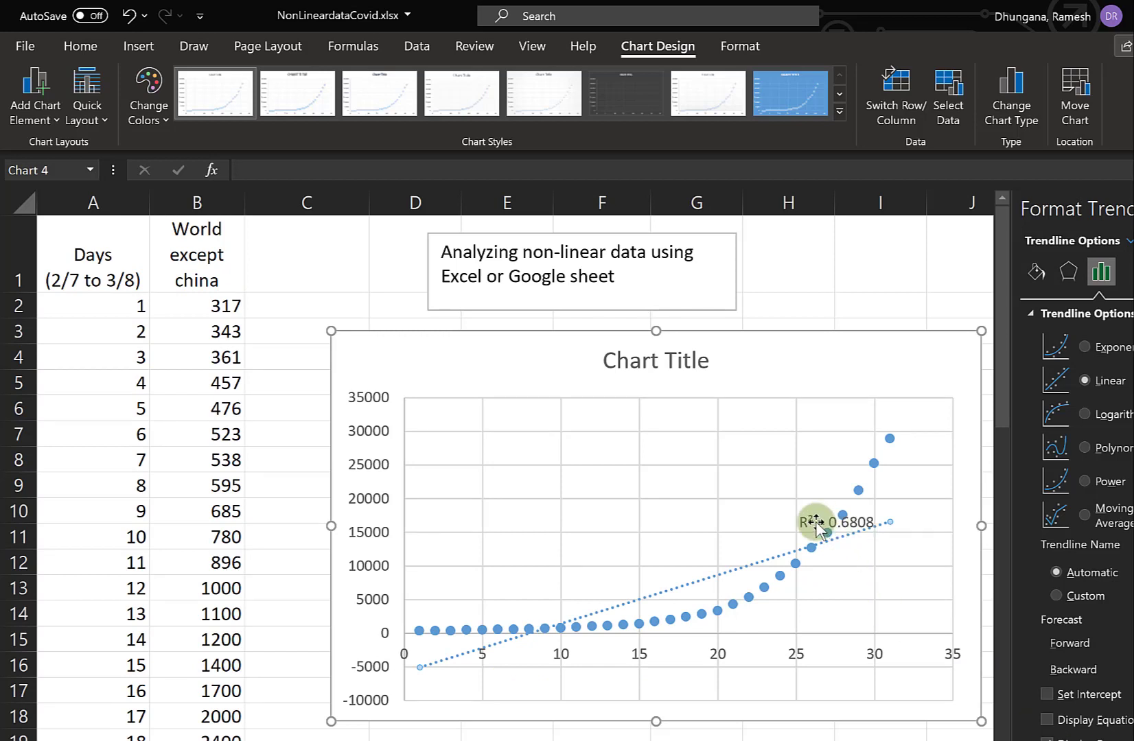
click(803, 509)
drag(803, 508, 748, 473)
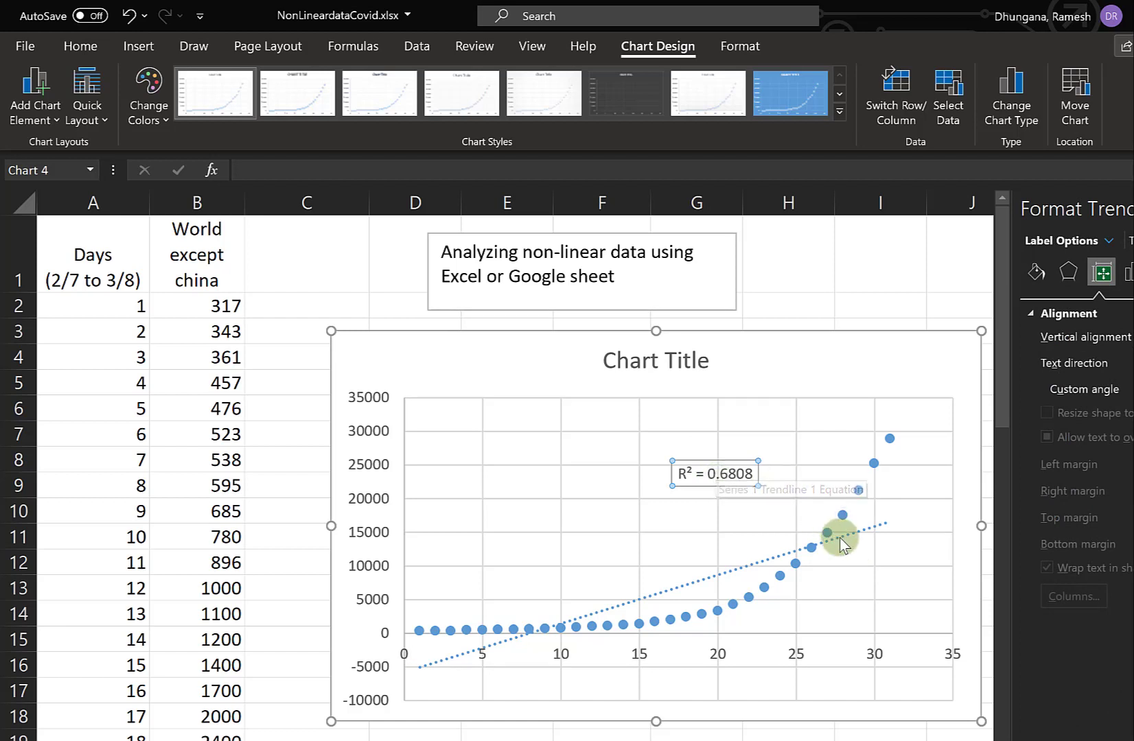
Step: Make the trendline exponential and place its equation y = 184.09e^0.156x above R² = 0.9781
click(864, 531)
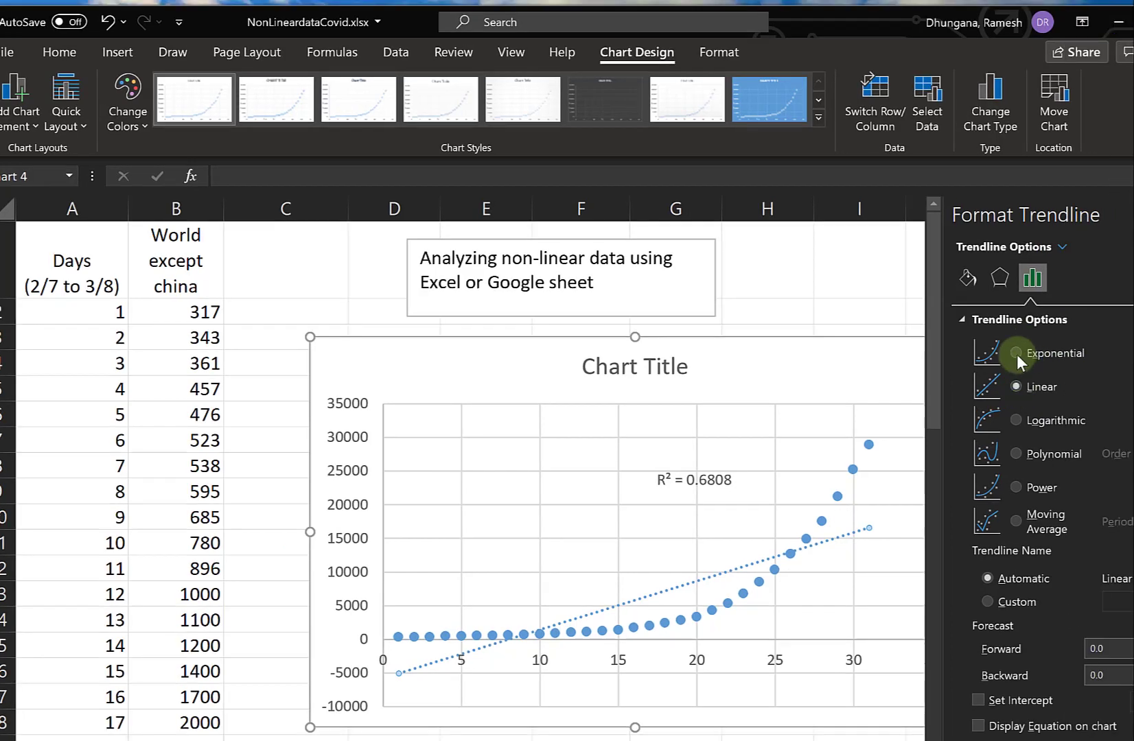
click(1017, 353)
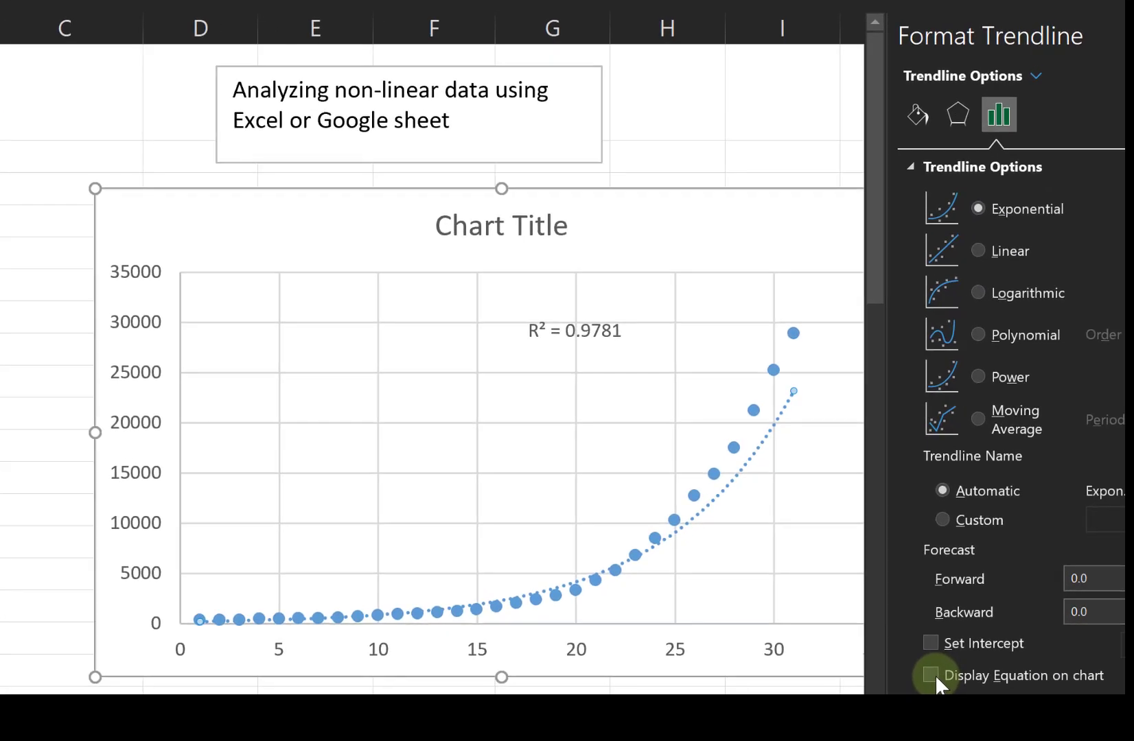
click(932, 675)
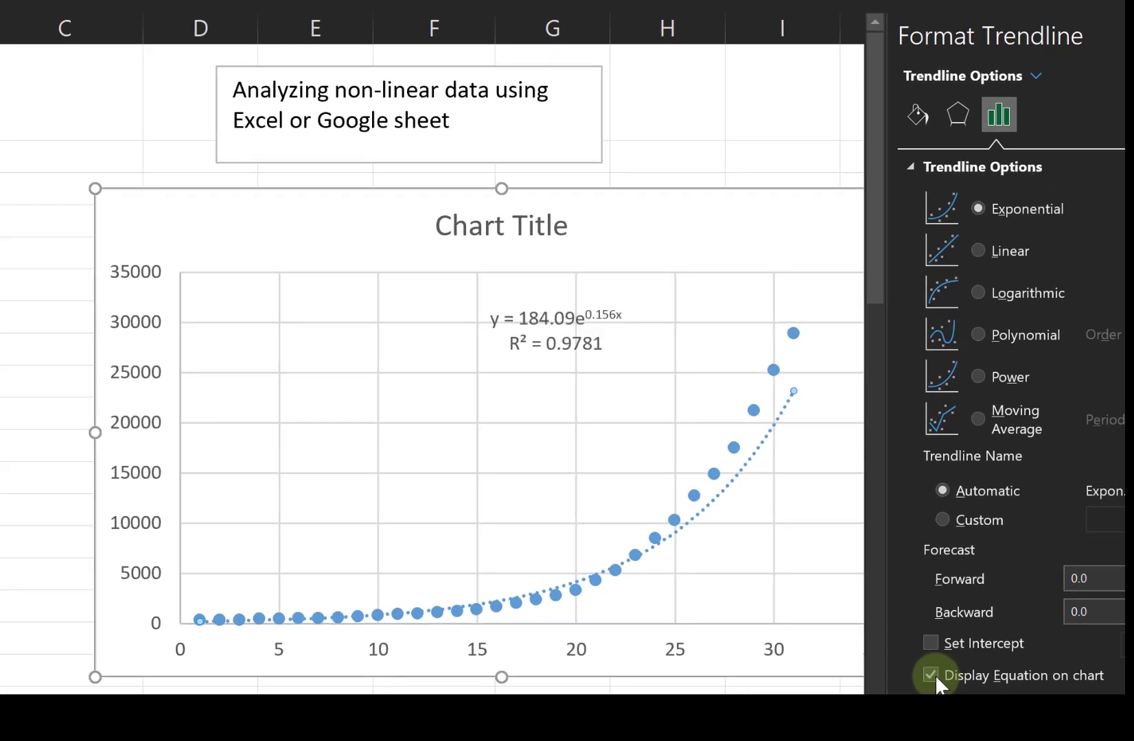
click(537, 320)
drag(519, 304, 448, 286)
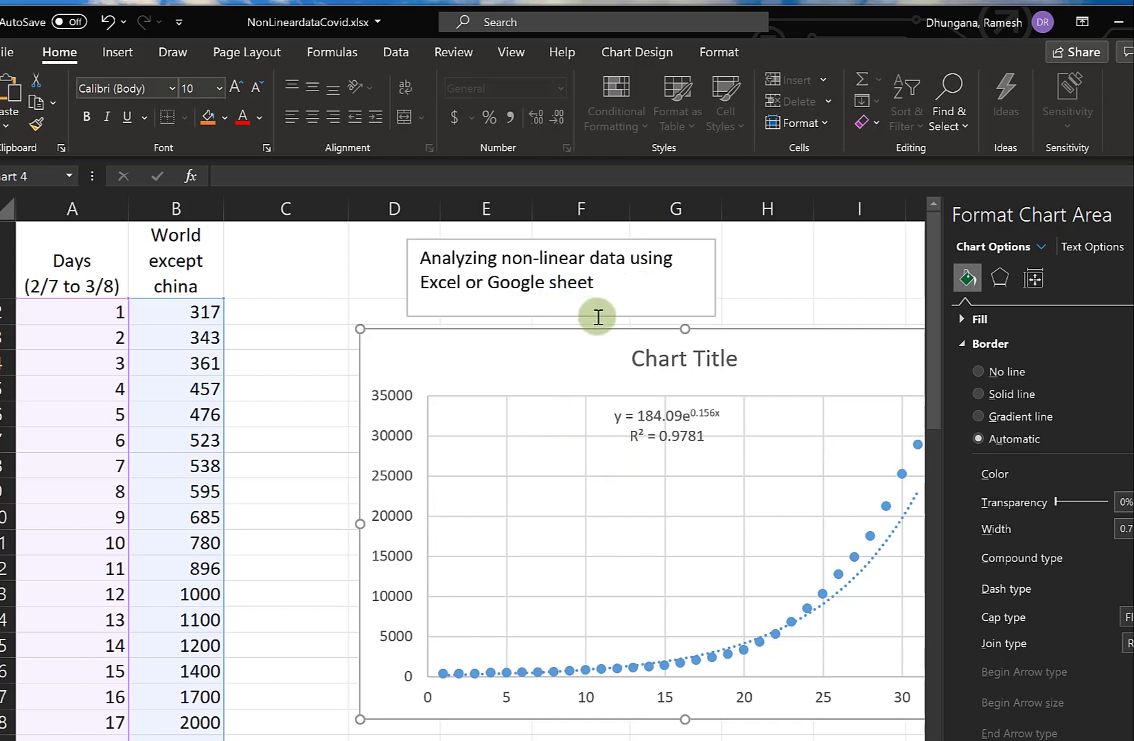
Step: Add y = Ae^(kx) and lny = lnA +kx to the title box, then type heading 'Ln of data' in C1
click(559, 307)
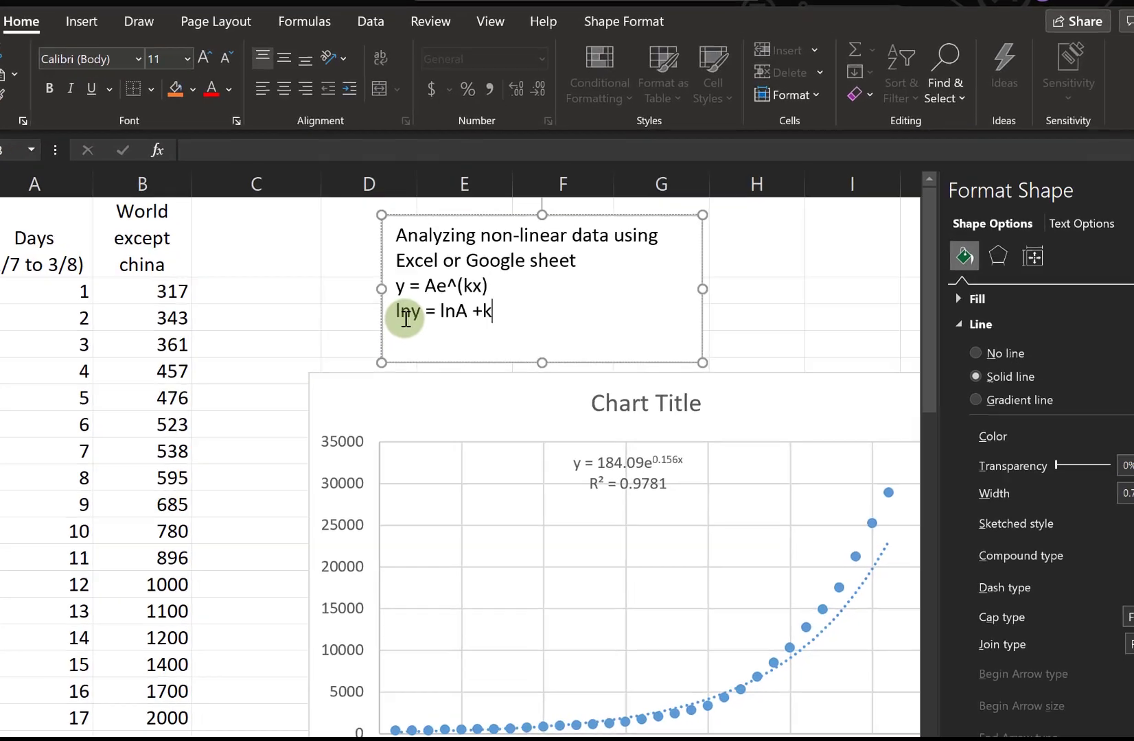
text(x)
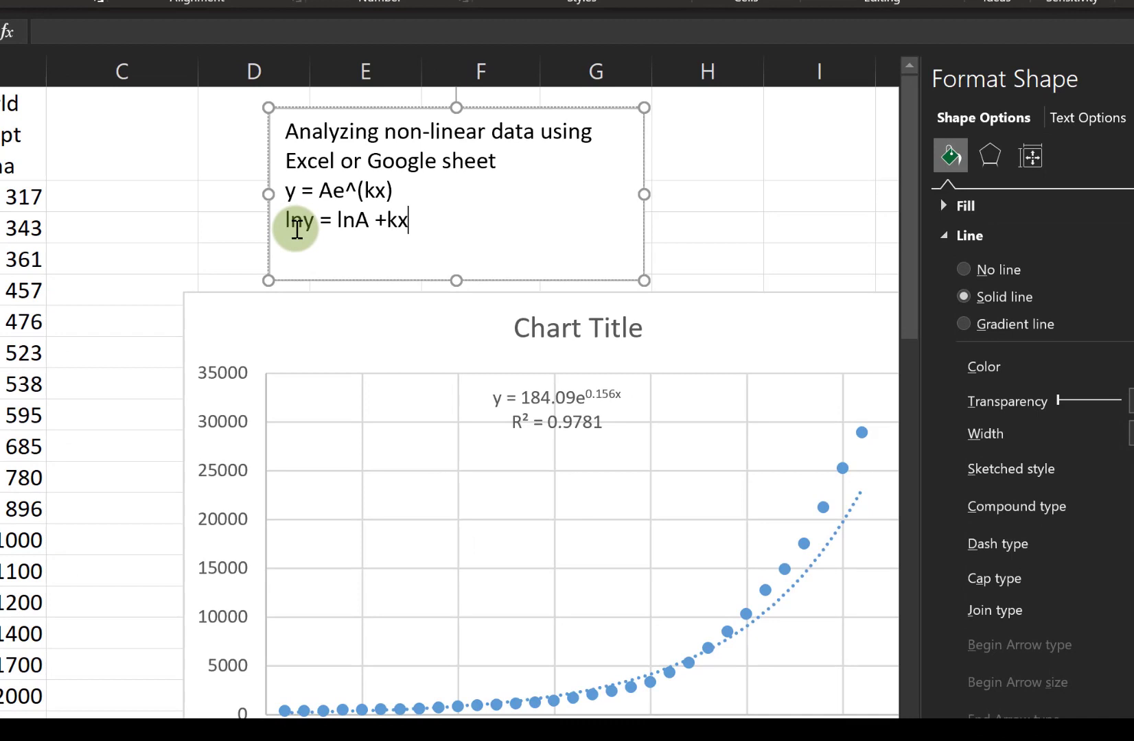
drag(317, 221, 291, 221)
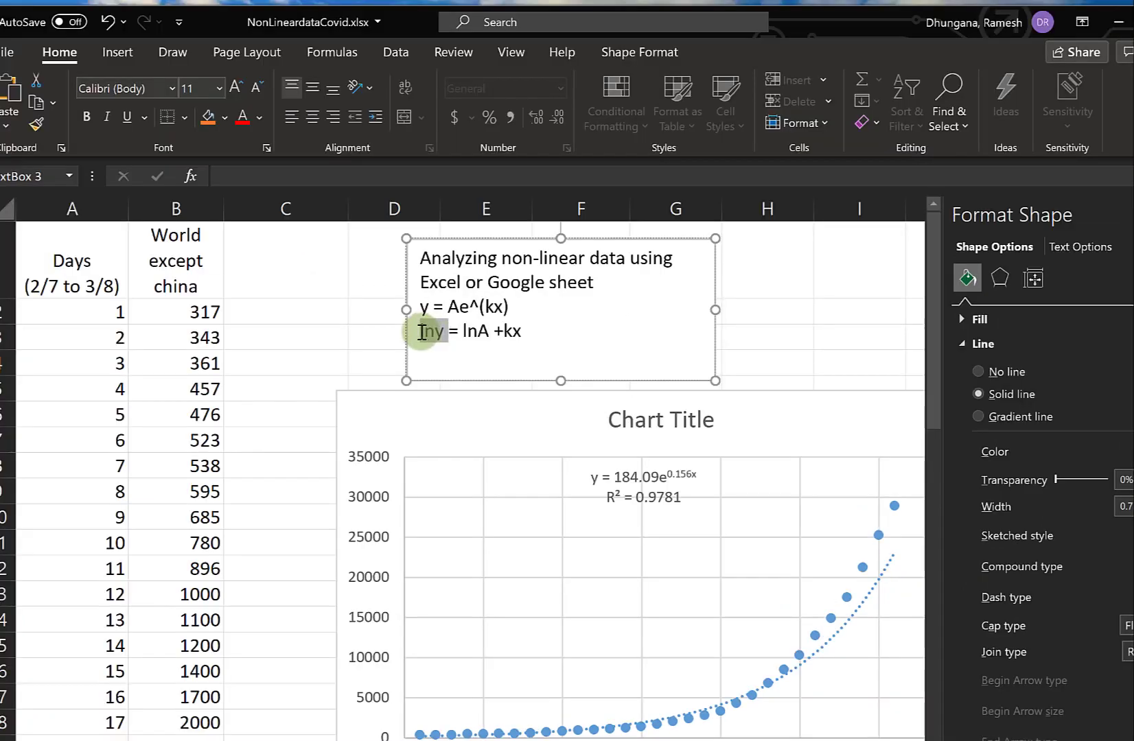
drag(421, 332, 419, 332)
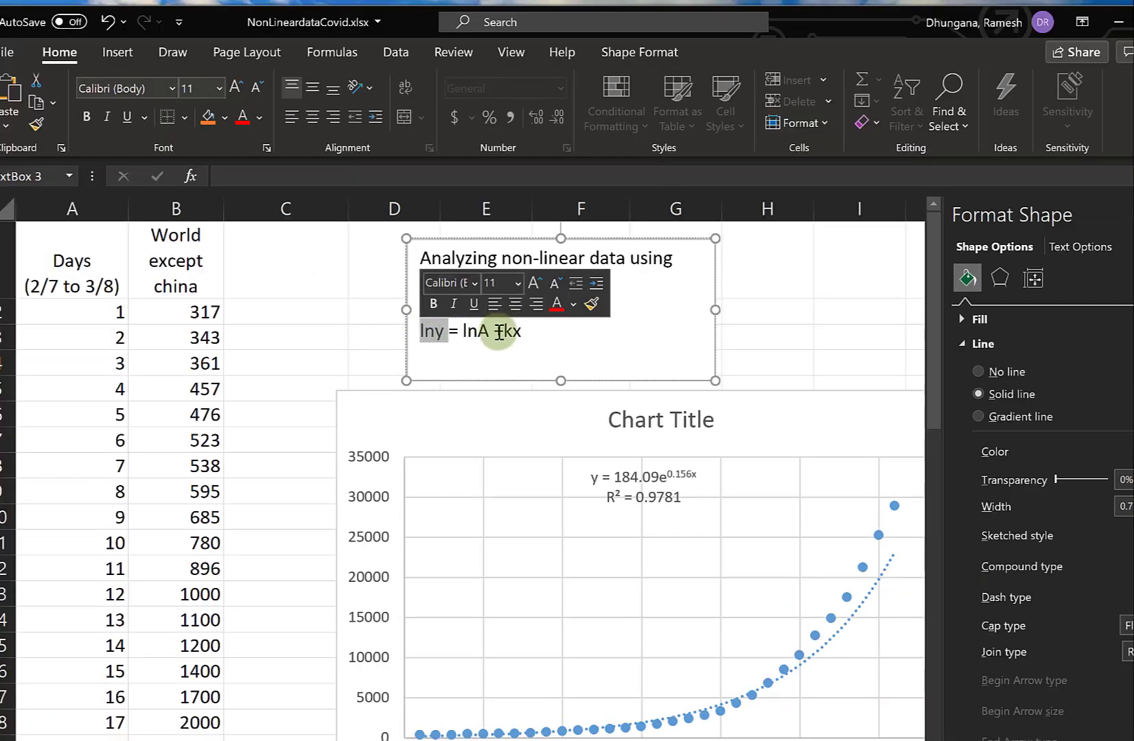
click(295, 269)
text(Ln)
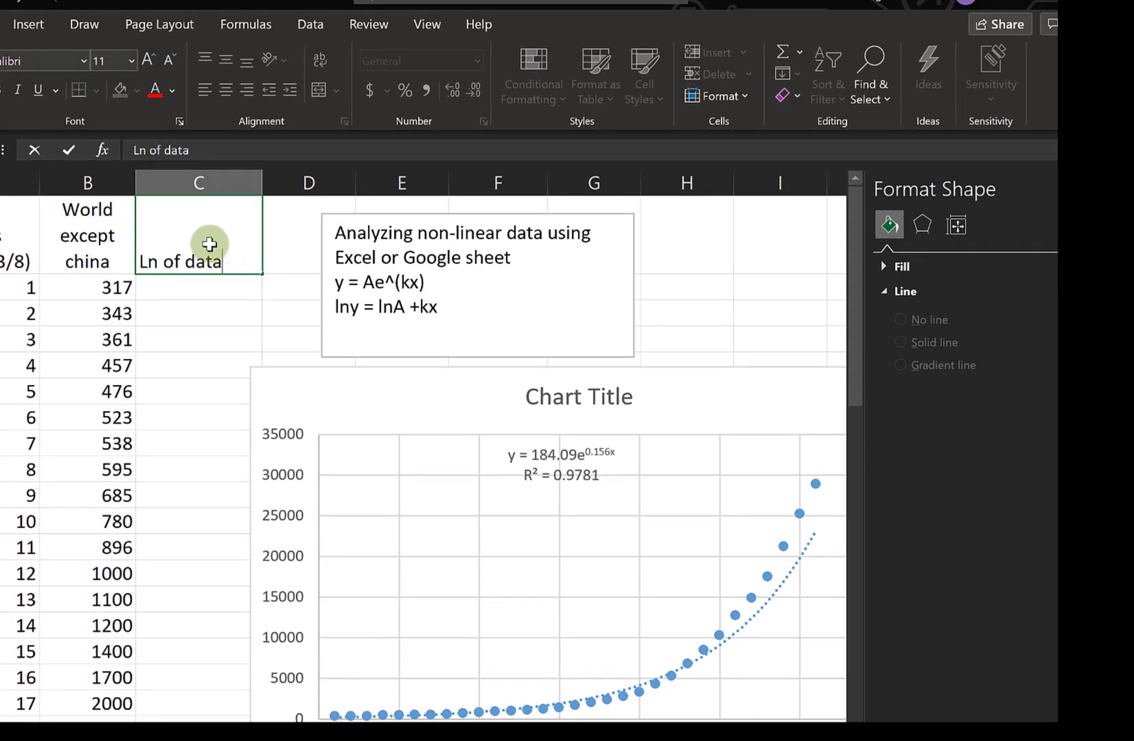
text( of data)
Step: Enter =LN(B2) in C2, giving 5.758901774 as the natural log of 317
click(183, 284)
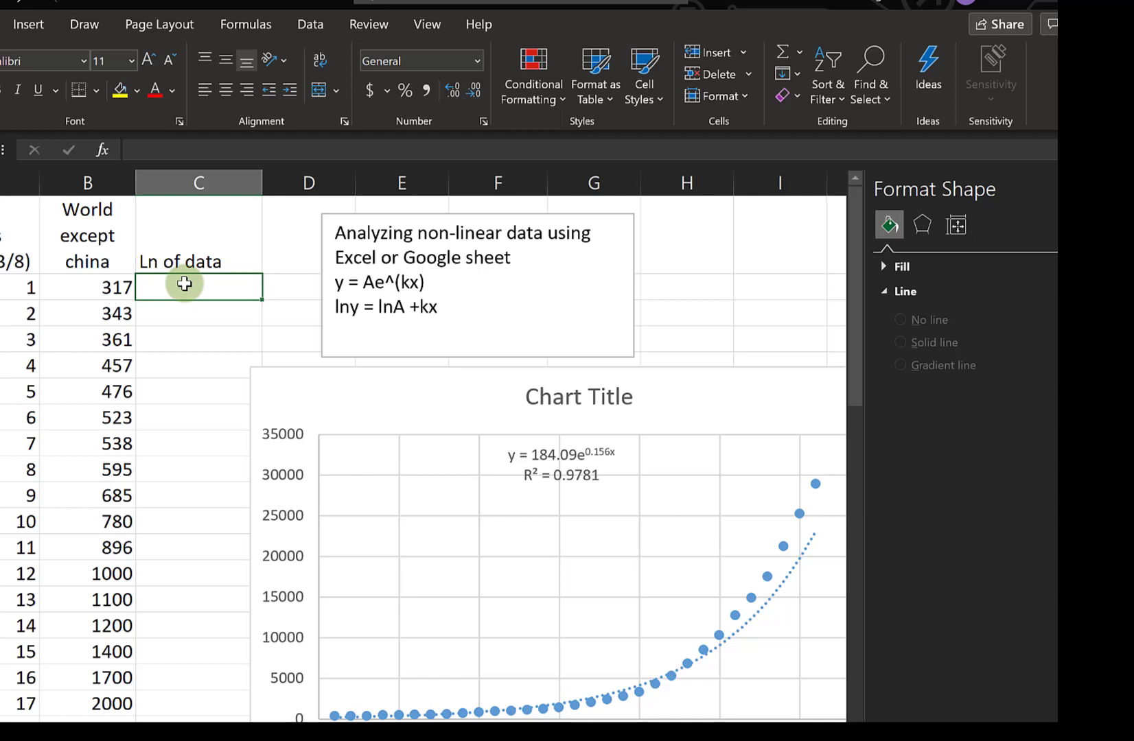
text(=)
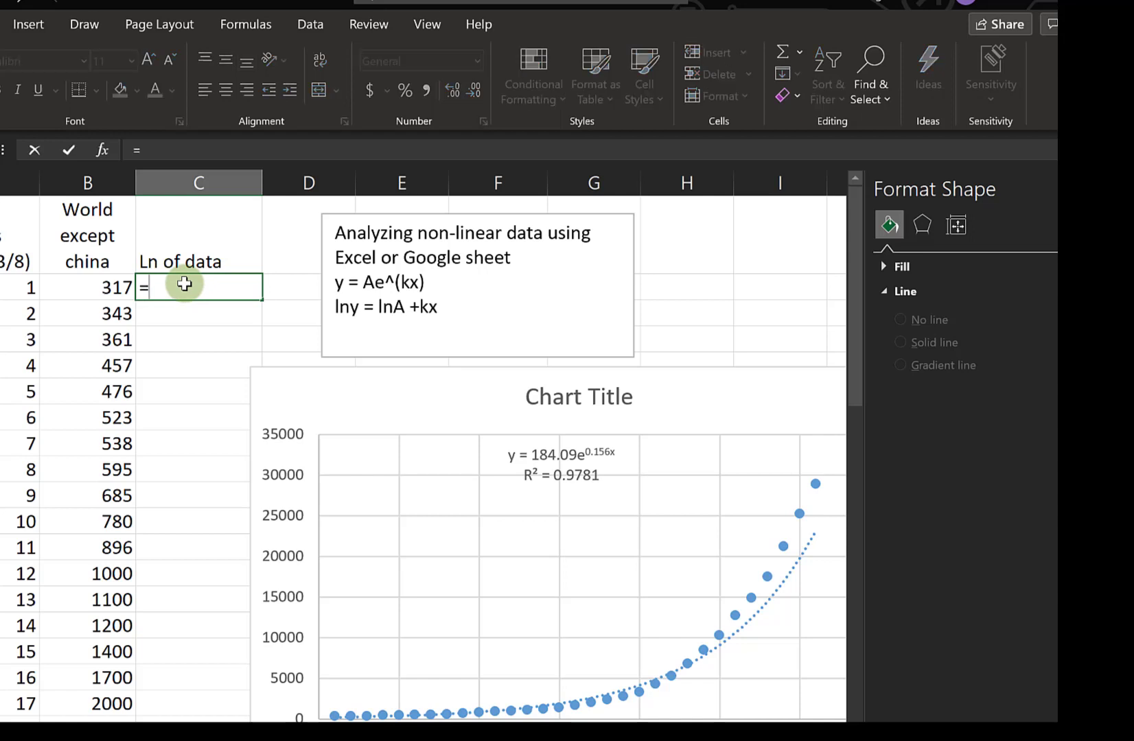
text(L)
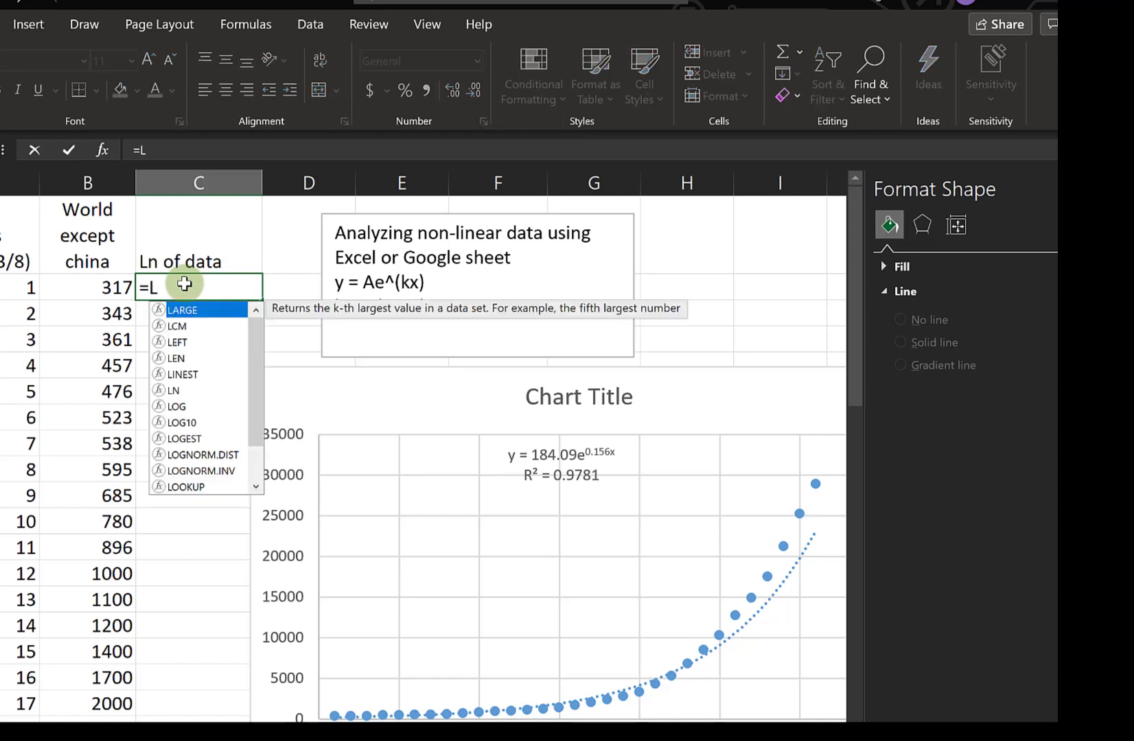
text(N)
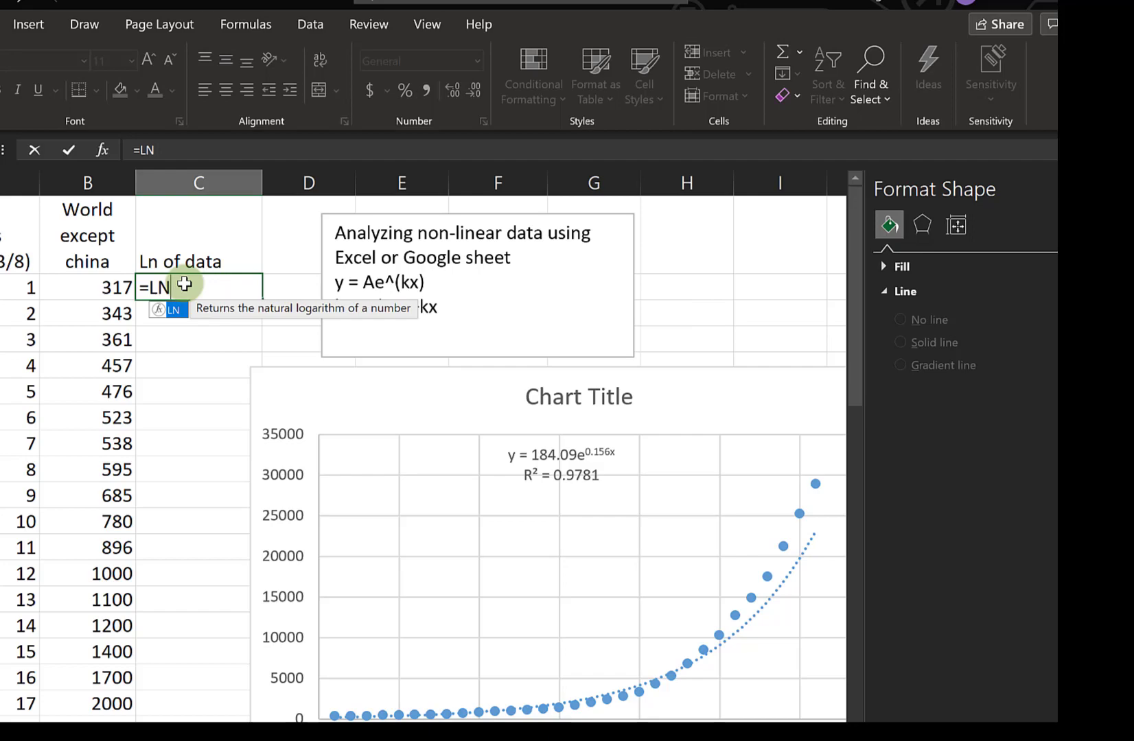
text(()
click(116, 288)
text())
key(Return)
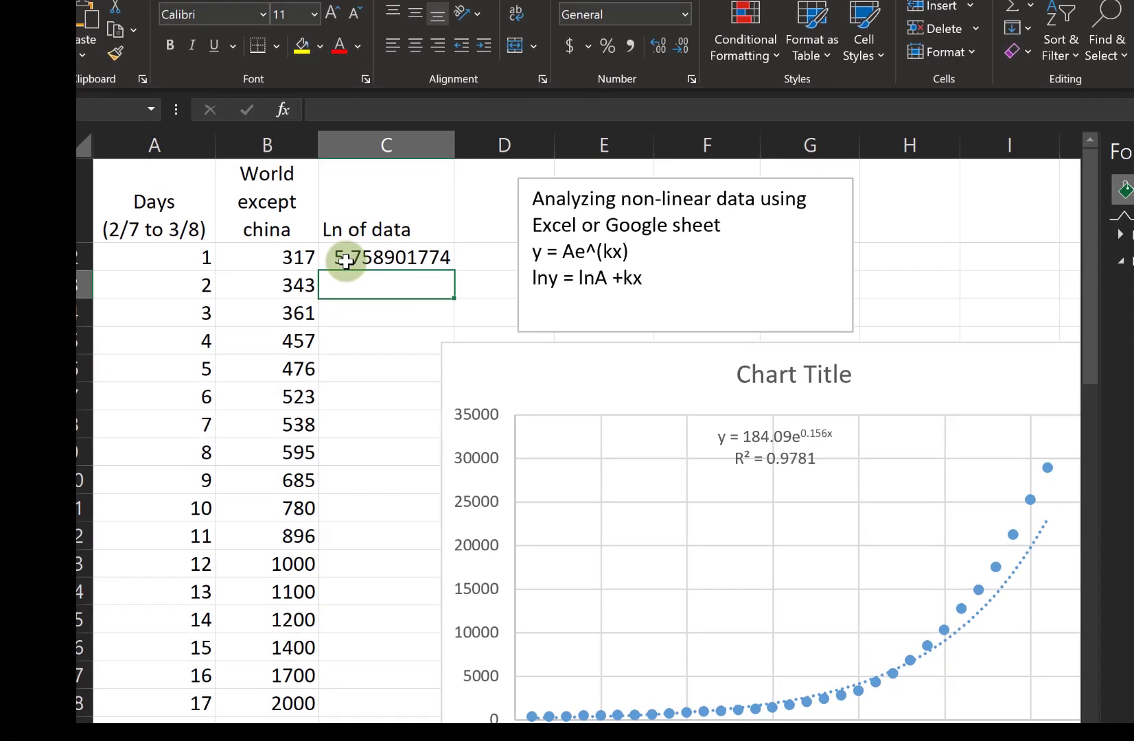
click(388, 261)
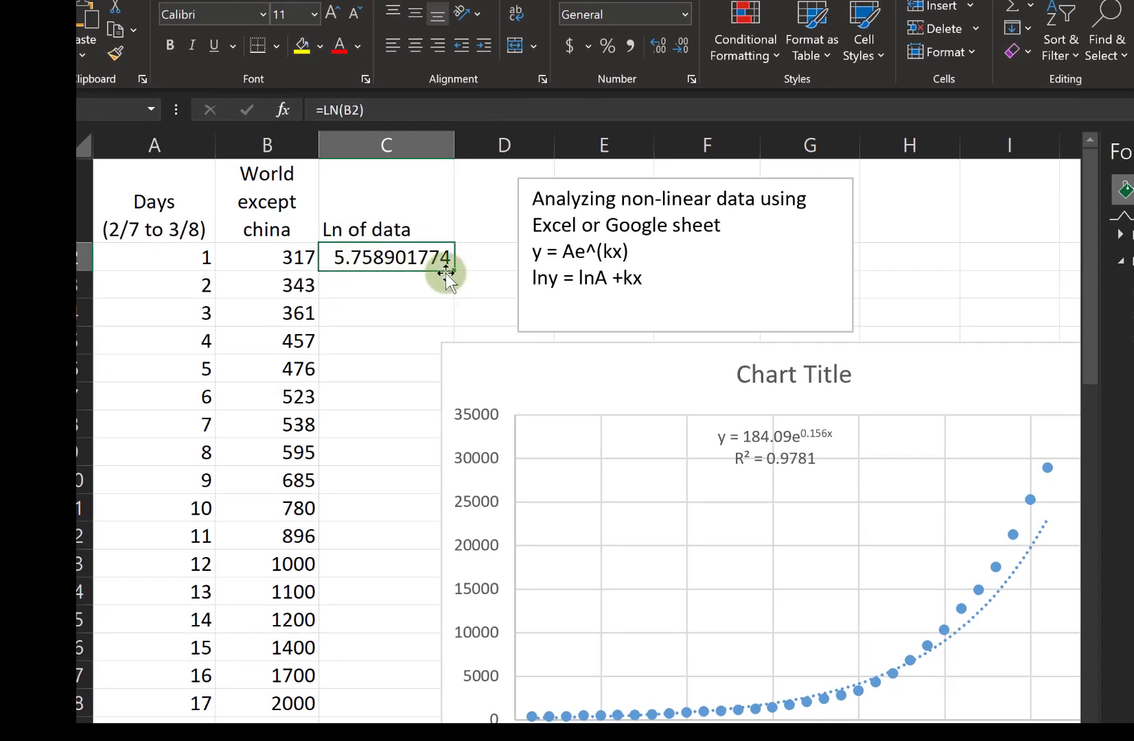
Step: Move the chart aside and fill the =LN(B2) formula down column C through row 32
drag(506, 354, 550, 343)
click(435, 259)
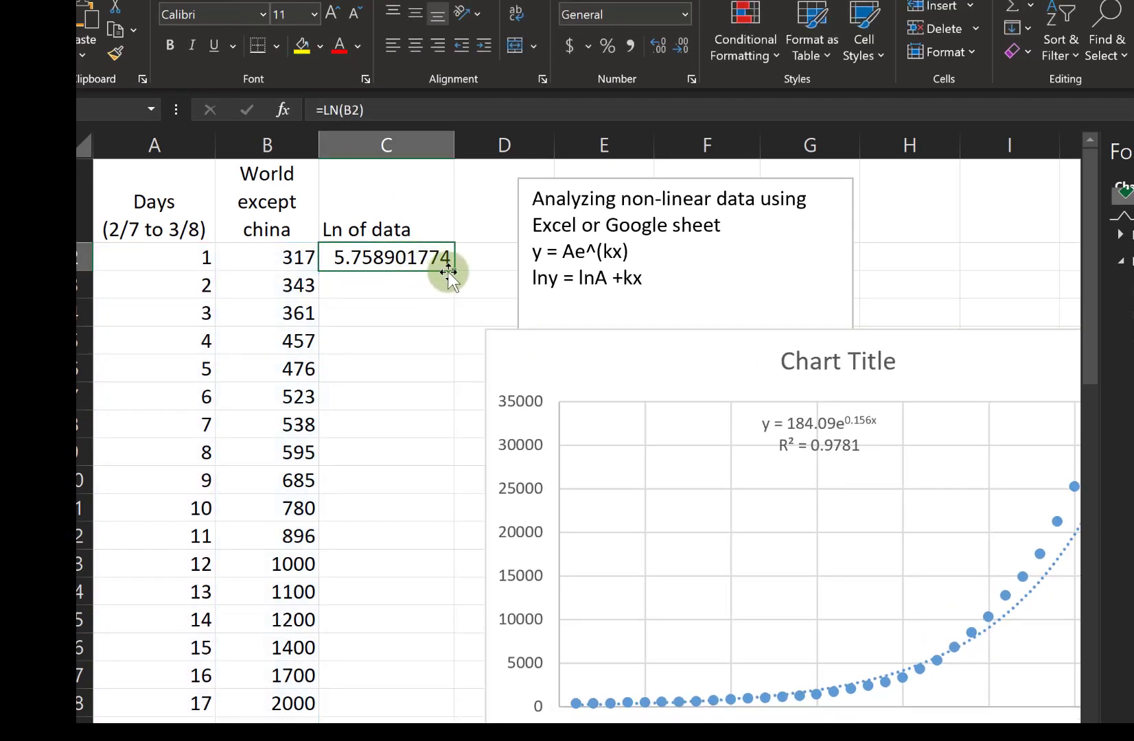
double_click(453, 270)
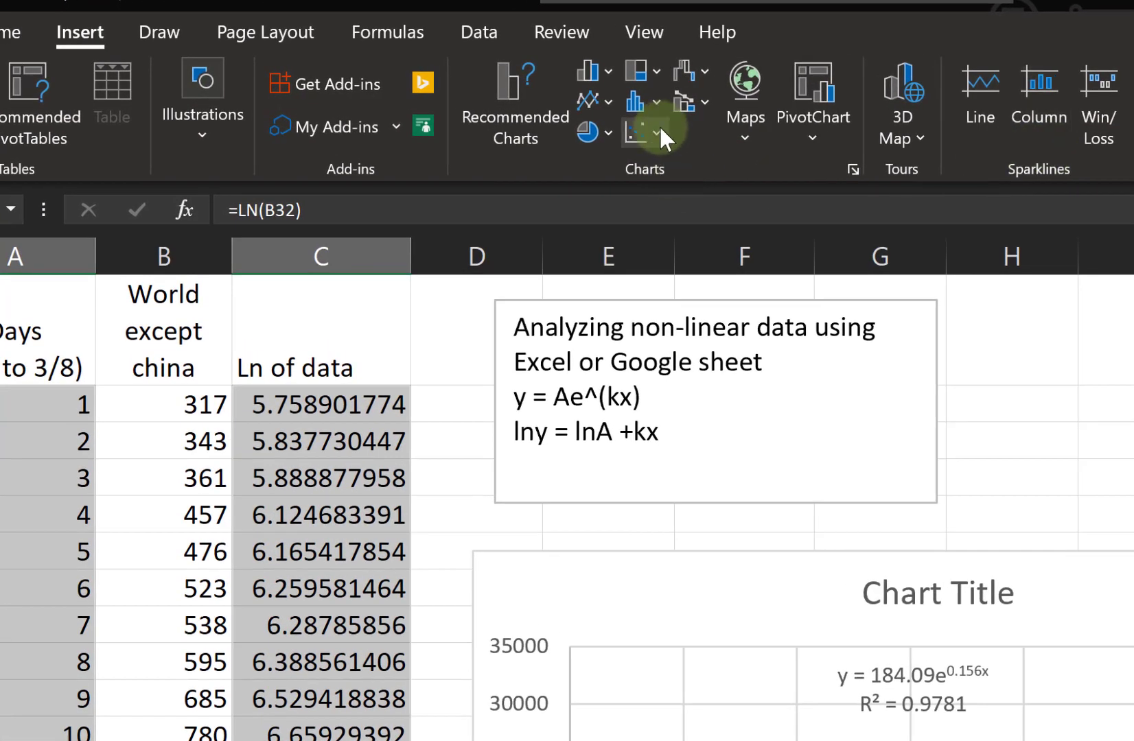
click(659, 125)
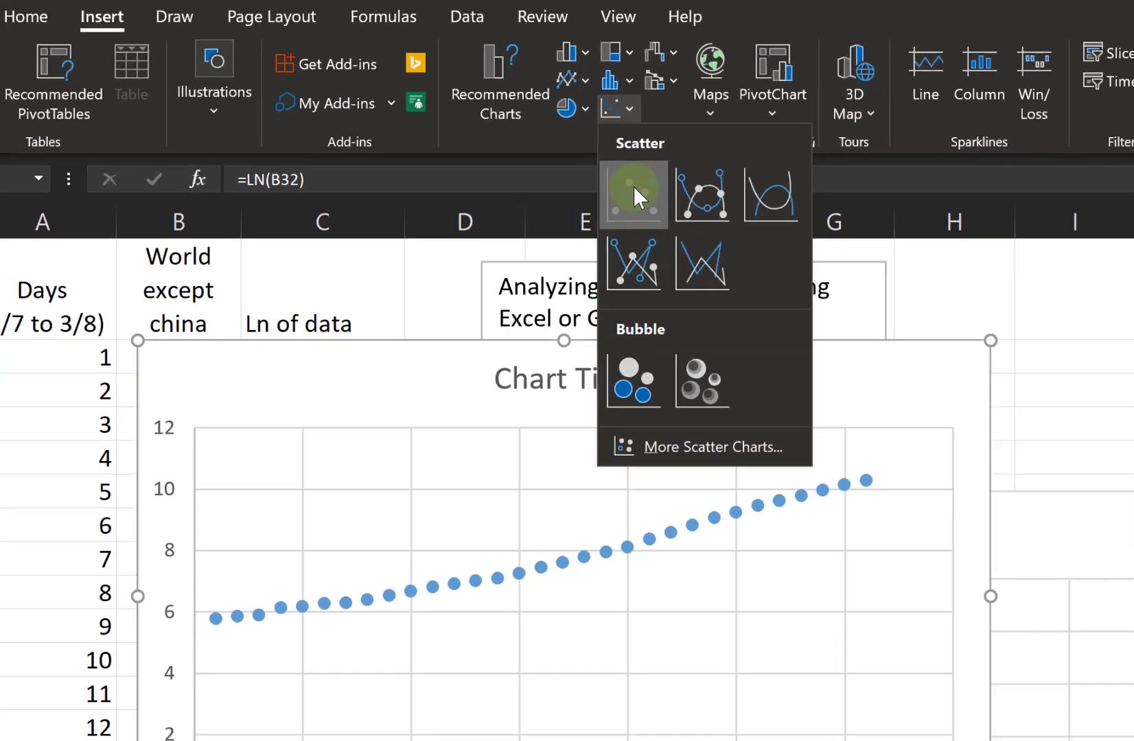
Step: Insert a markers-only scatter chart of the log values and add a linear trendline
click(661, 218)
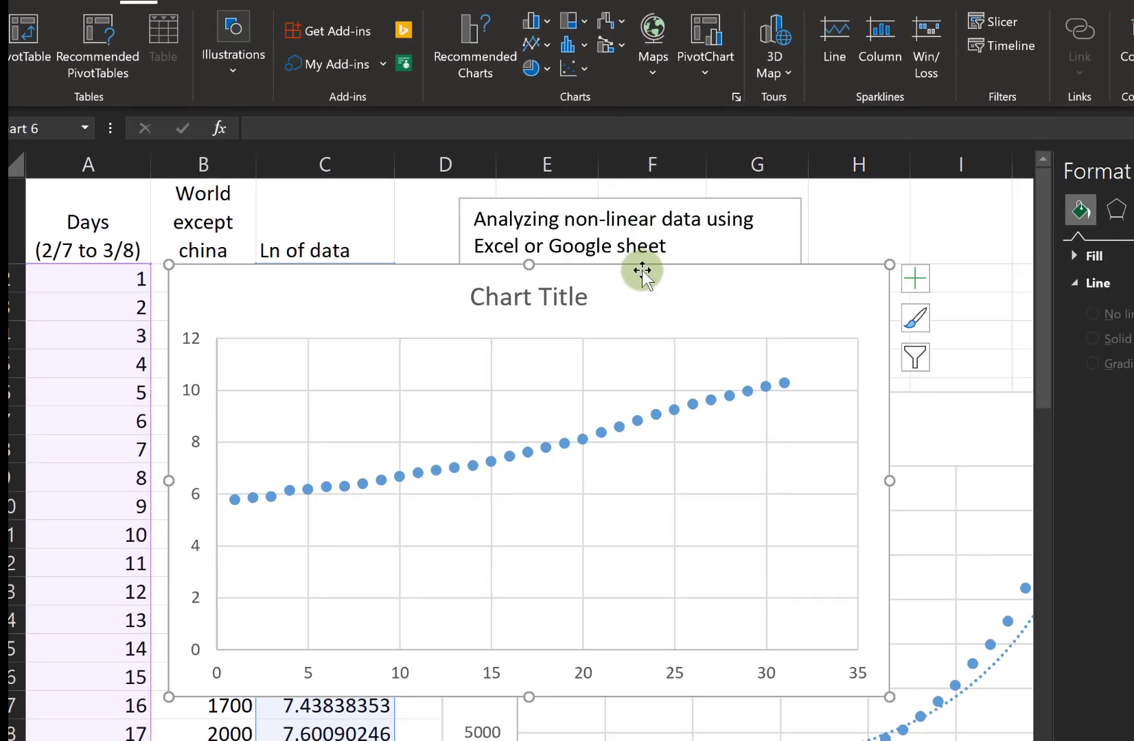
drag(643, 272, 653, 228)
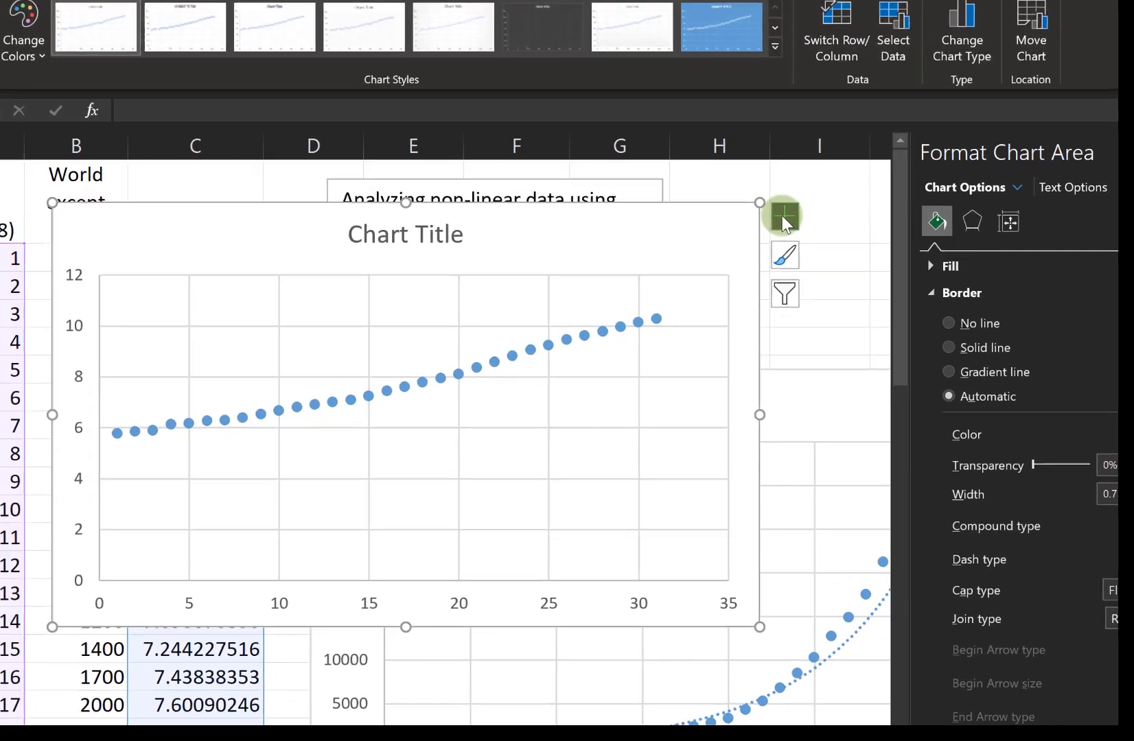
click(925, 236)
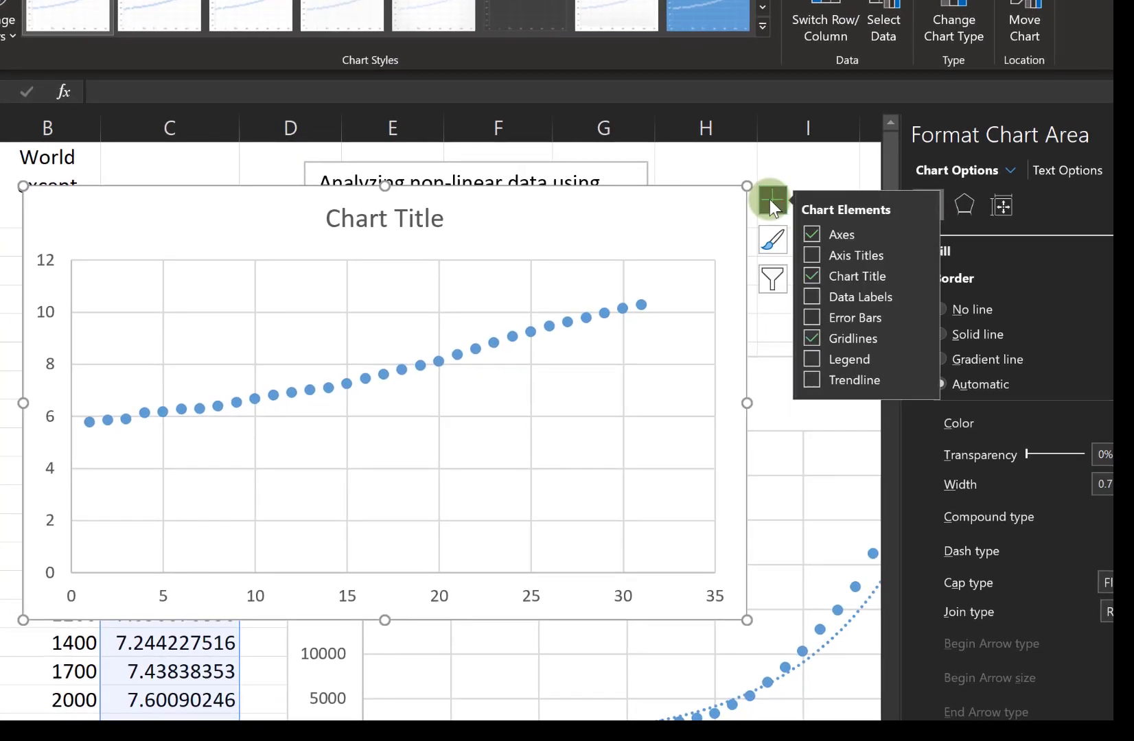
click(921, 379)
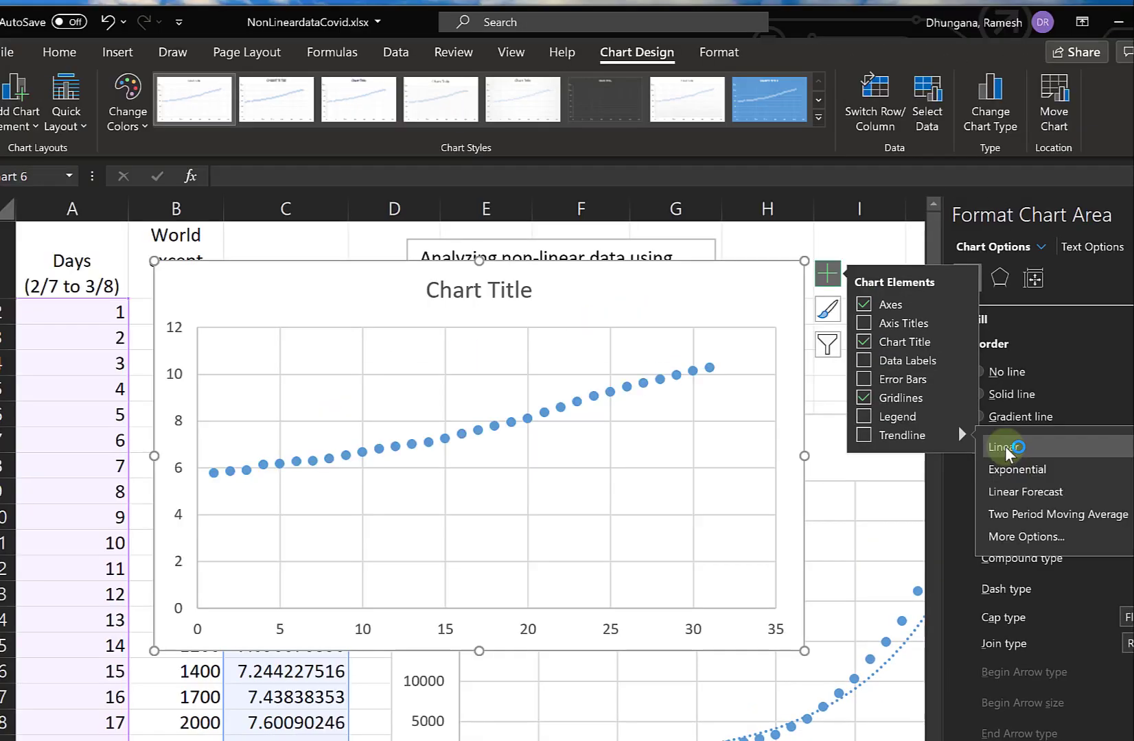
click(1006, 446)
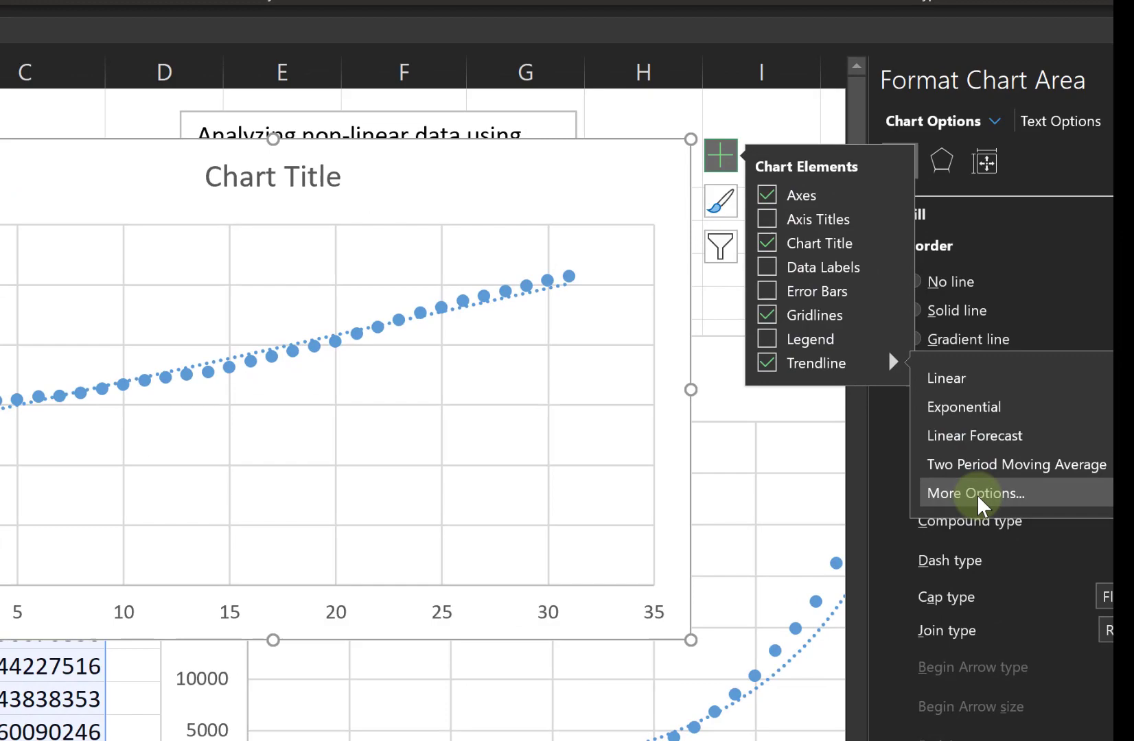
Step: Display the trendline equation y = 0.156x + 5.2154 and move it near the plot top
click(978, 494)
click(985, 162)
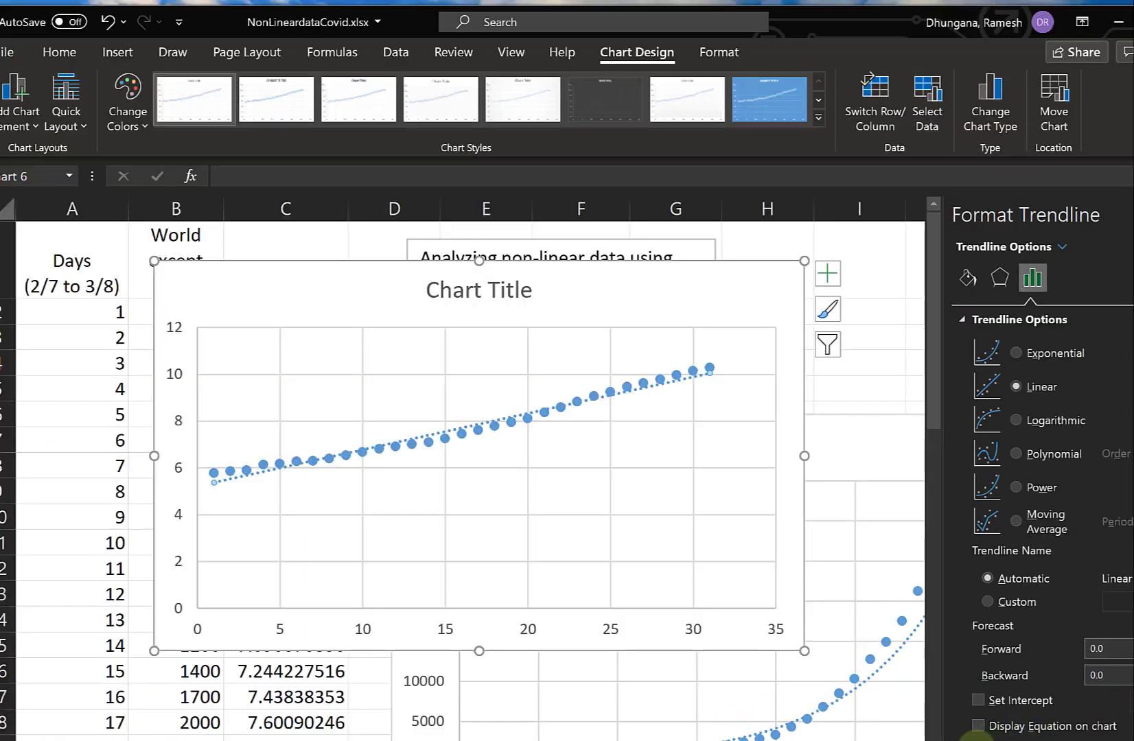
click(977, 725)
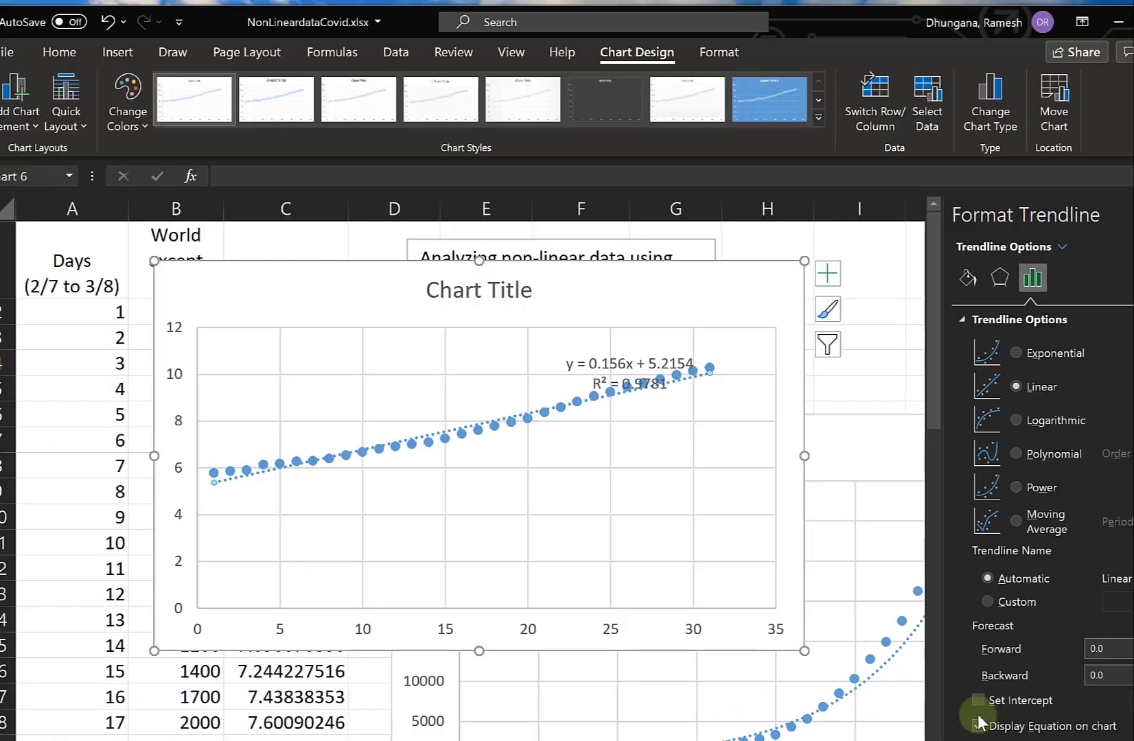
click(618, 365)
click(613, 350)
drag(606, 350, 529, 322)
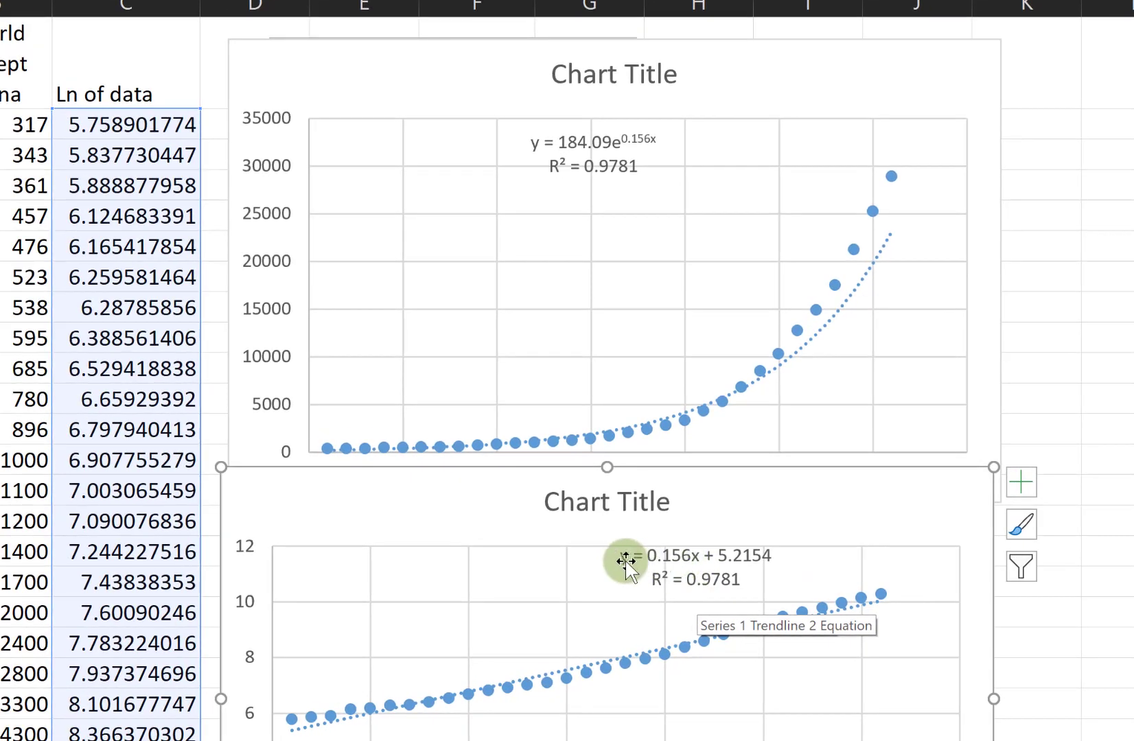
Step: Bring the explanatory text box to the front and place it over the exponential chart
click(313, 35)
right_click(314, 35)
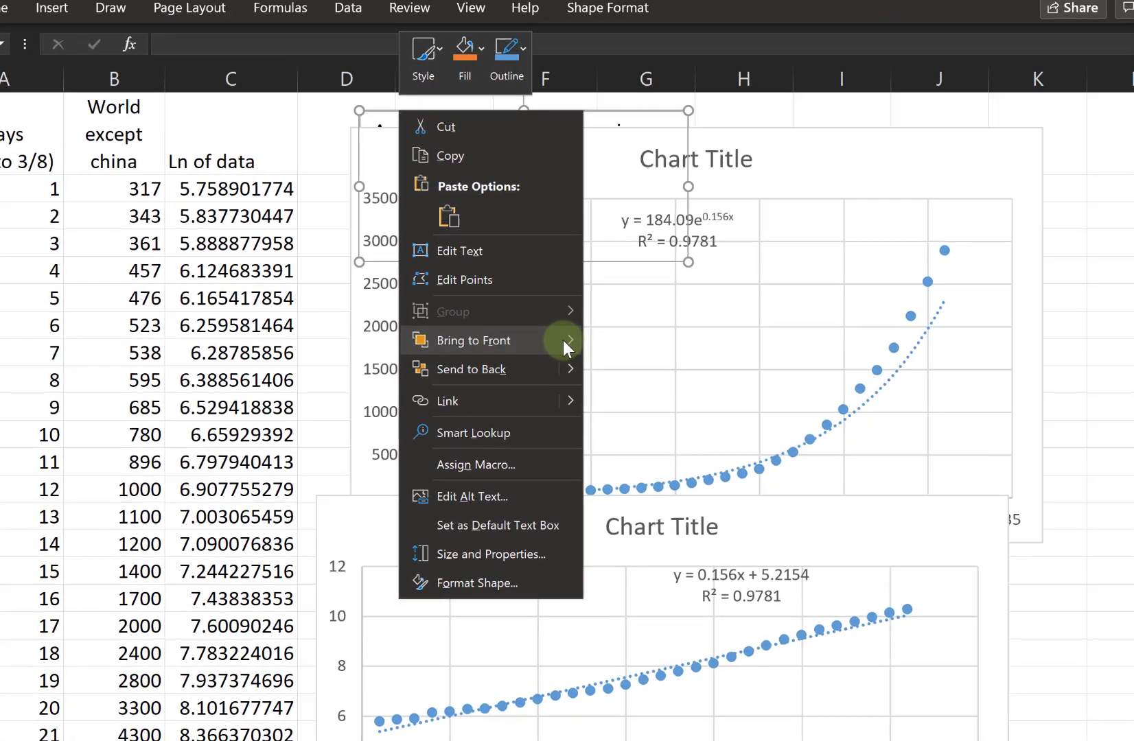
mouse_move(597, 365)
click(700, 366)
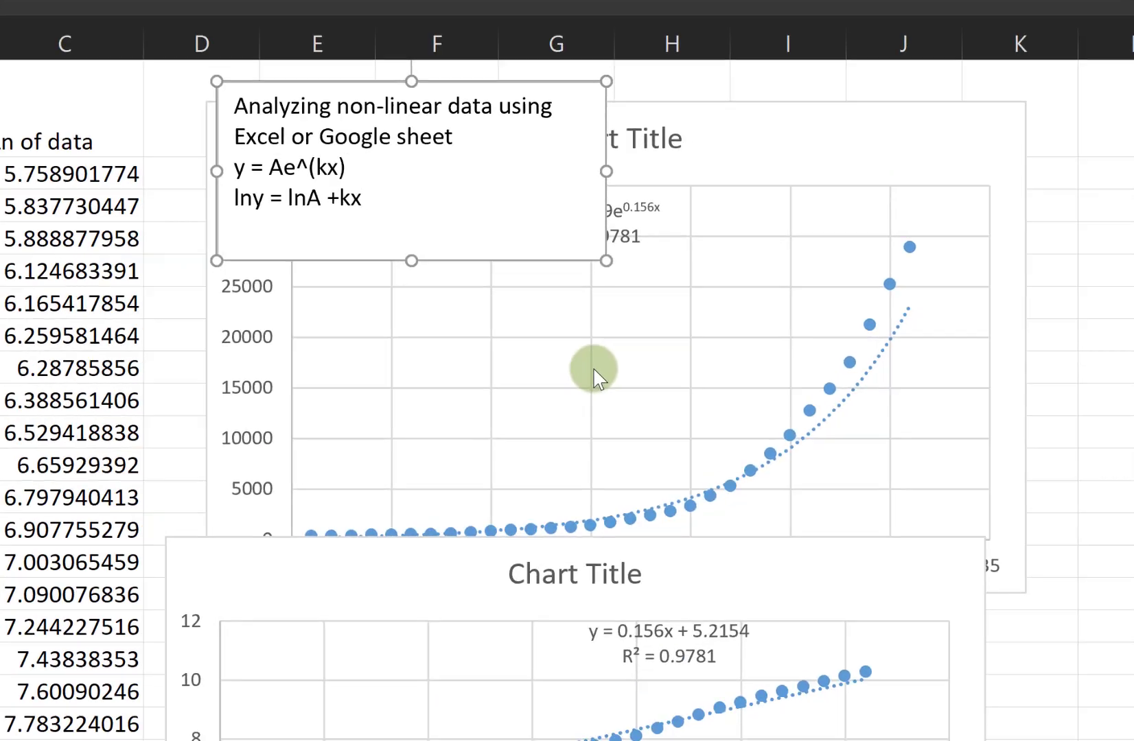
drag(414, 78, 491, 250)
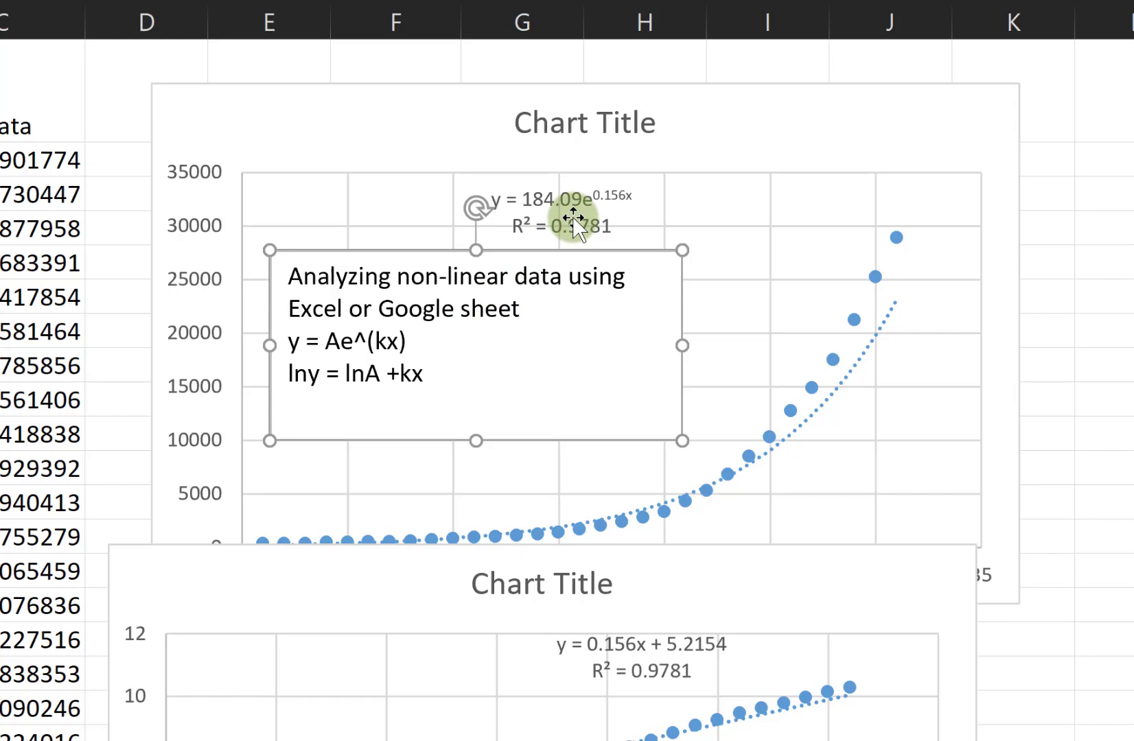
Step: Append ', A = 184, k = 0.156' after y = Ae^(kx) in the text box
click(451, 332)
text(, )
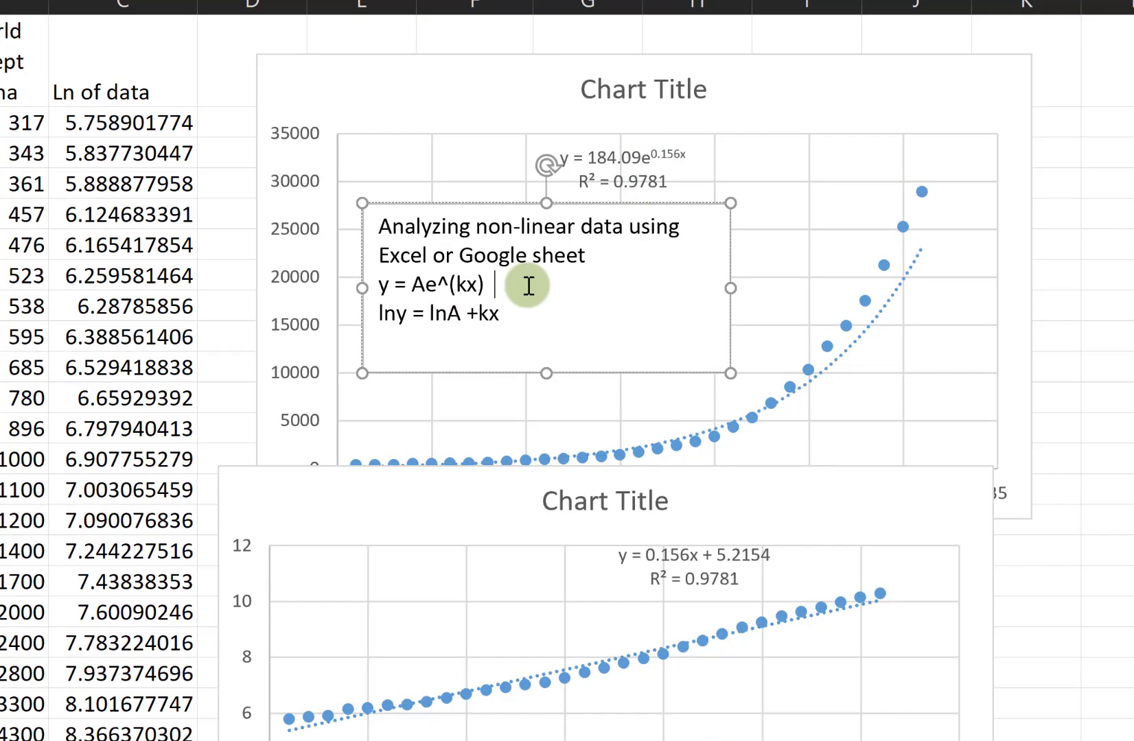
text(A = 18)
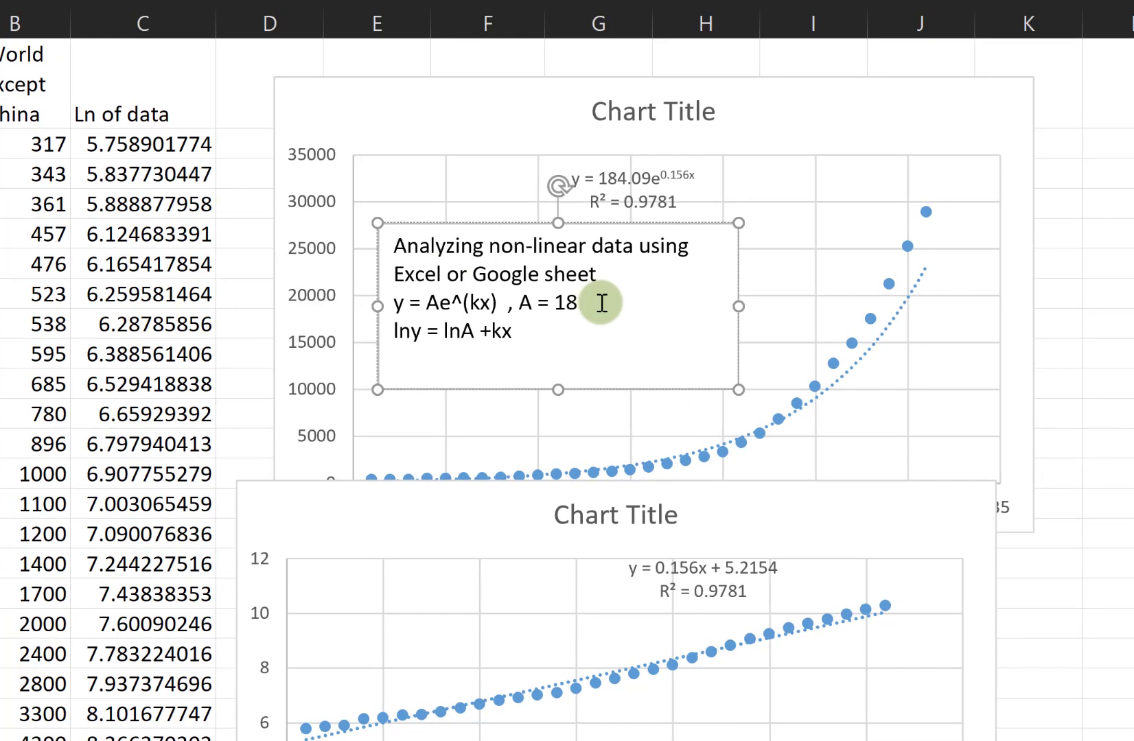
text(4)
text(, k=0.1)
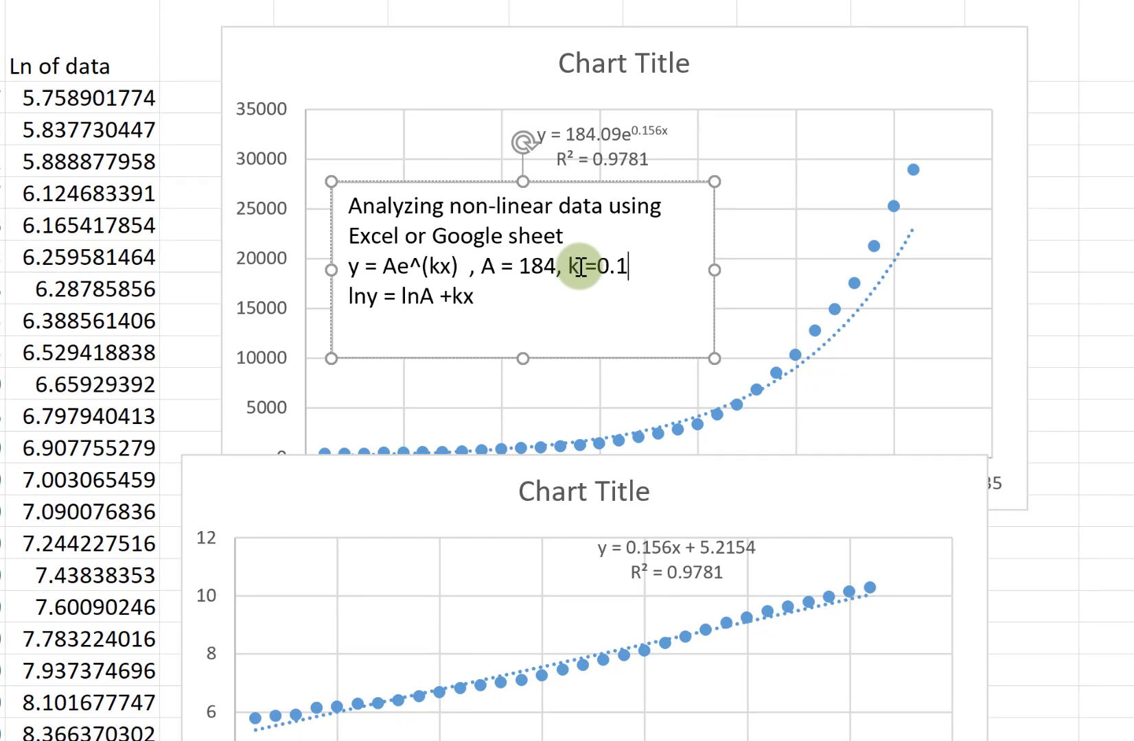
click(580, 266)
key(End)
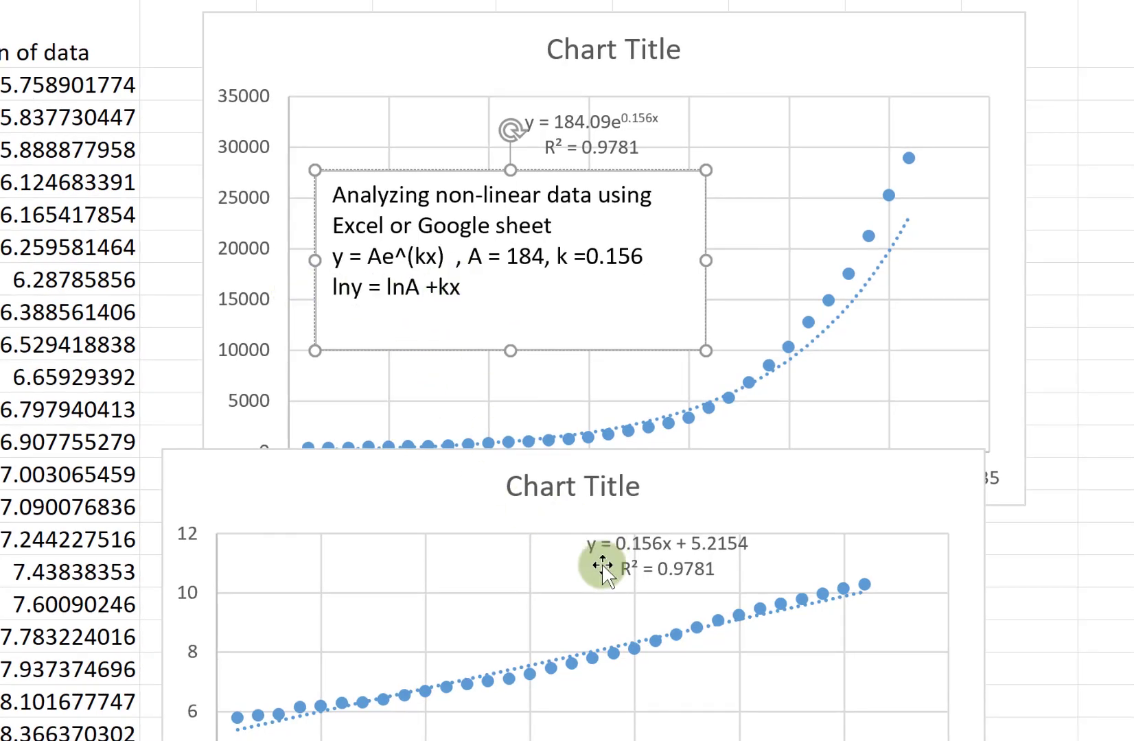
Step: Add lnA = 5.2154 to the lny line and an indented new line A = e^5.2154
key(Down)
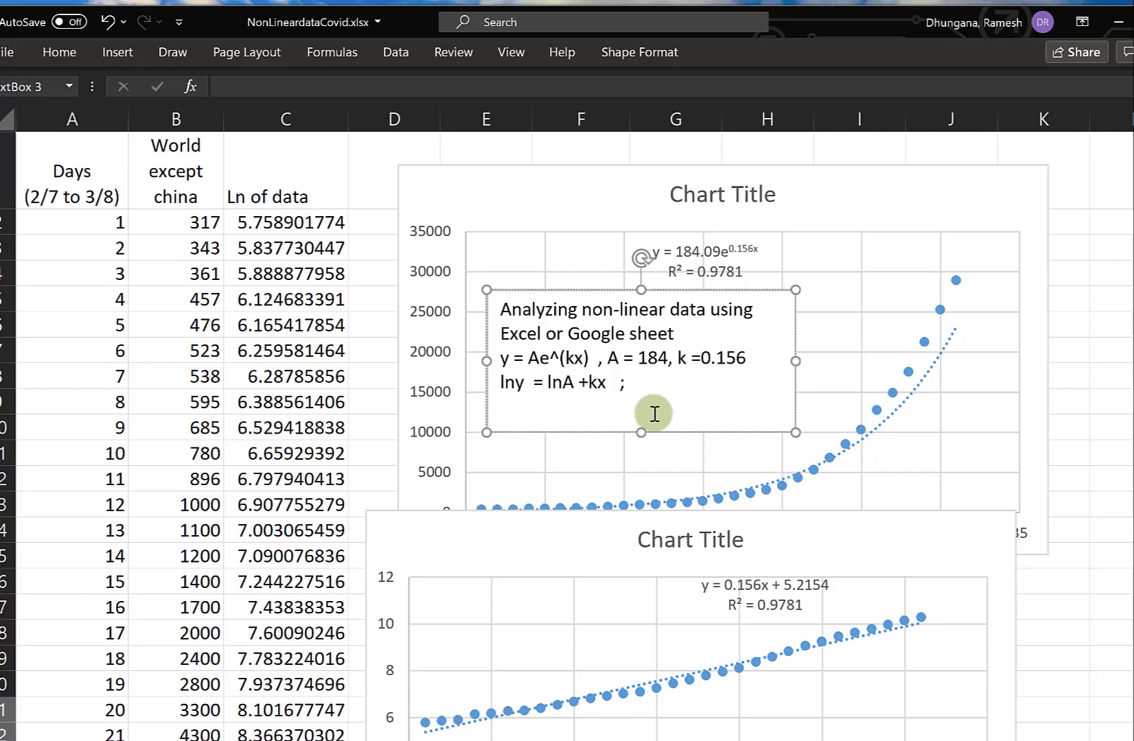
text(lnA +kx   ; lnA)
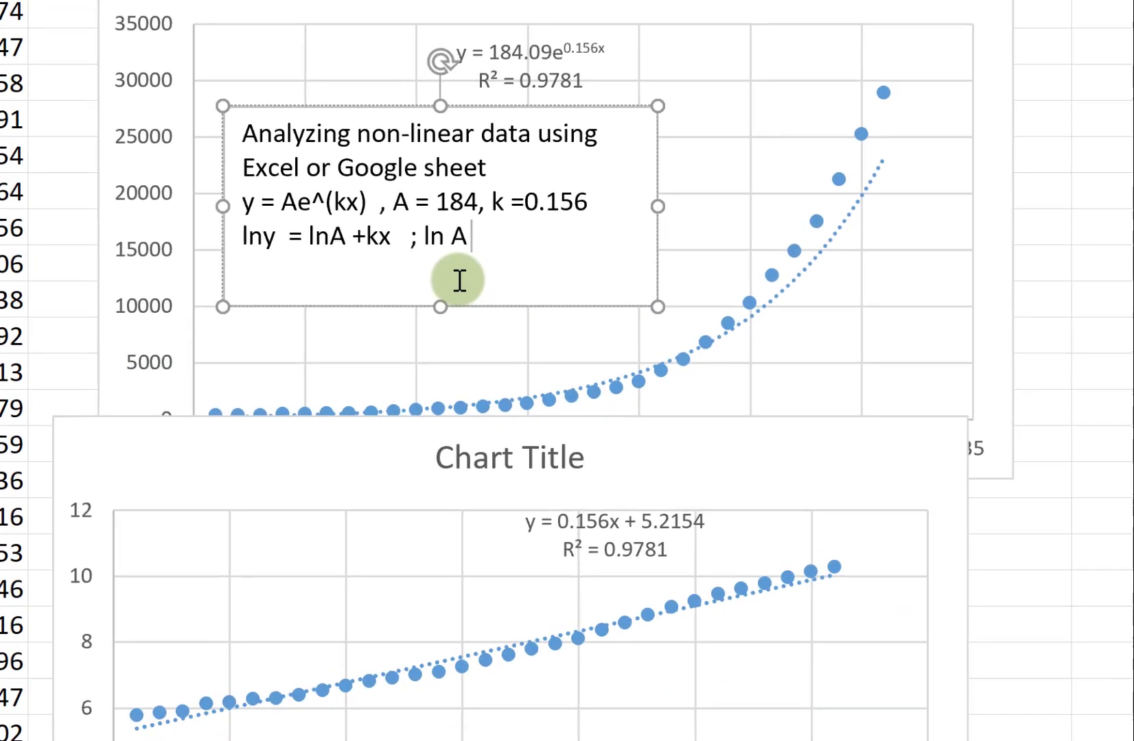
text( = 5.215)
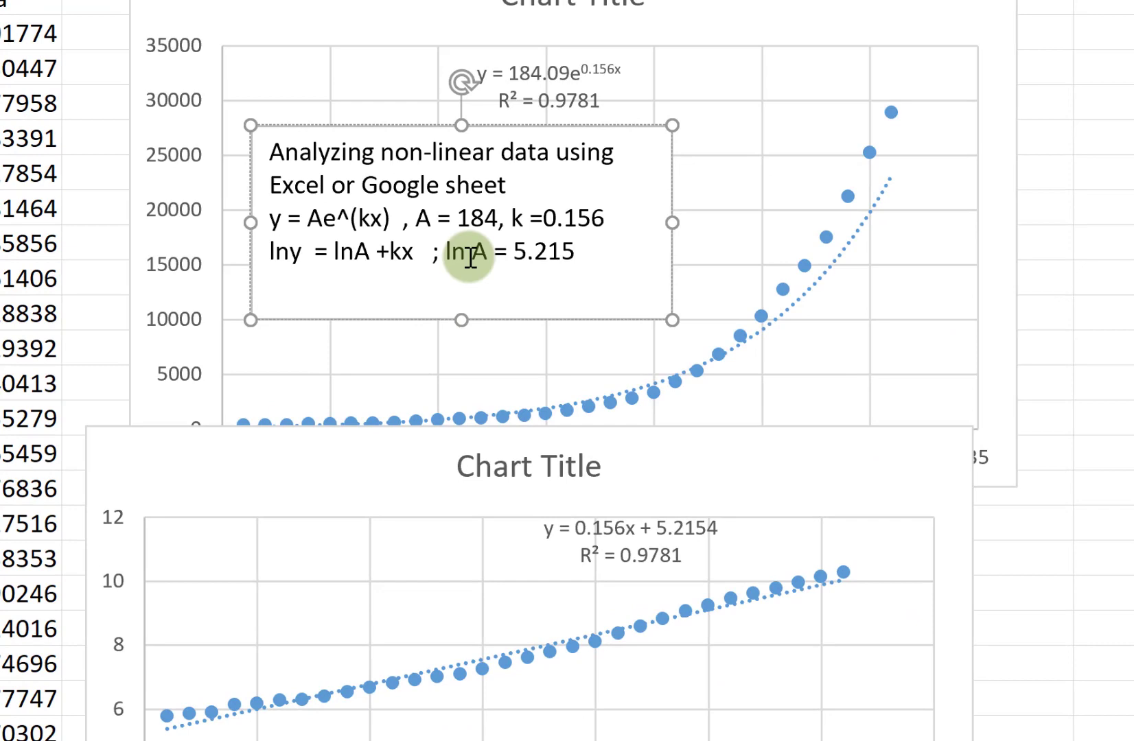
text(4)
key(Return)
key(Tab)
key(Tab)
key(Tab)
text(A = e^5.2)
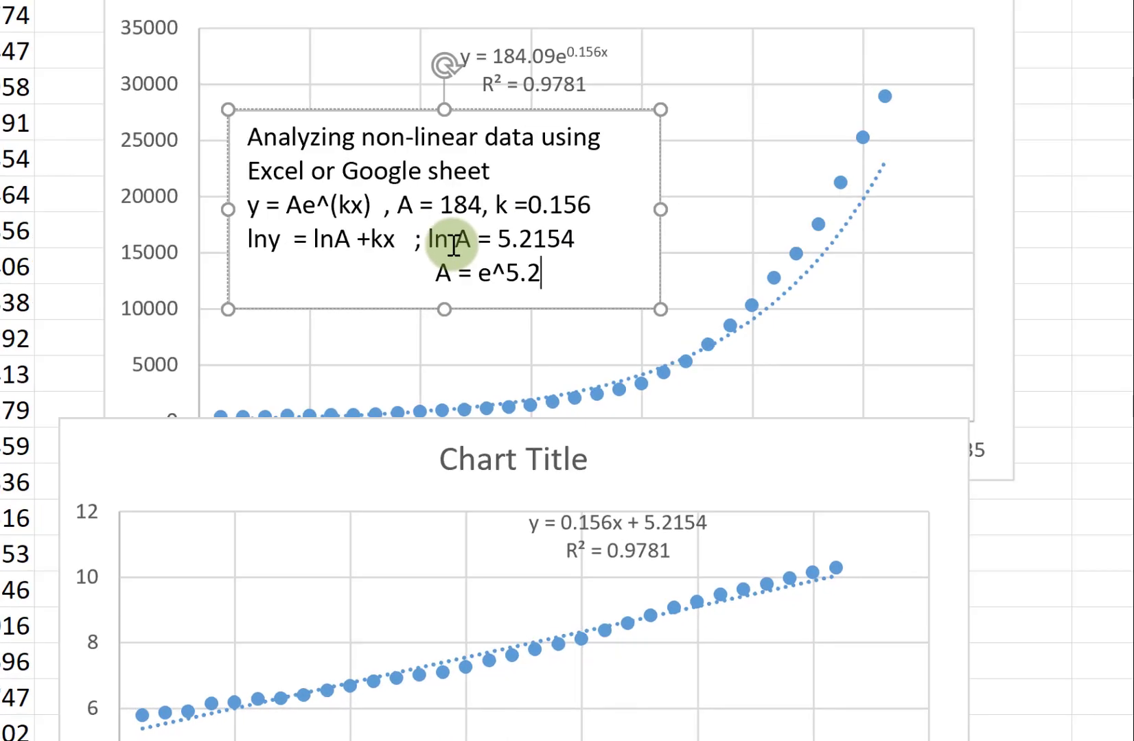
text(154)
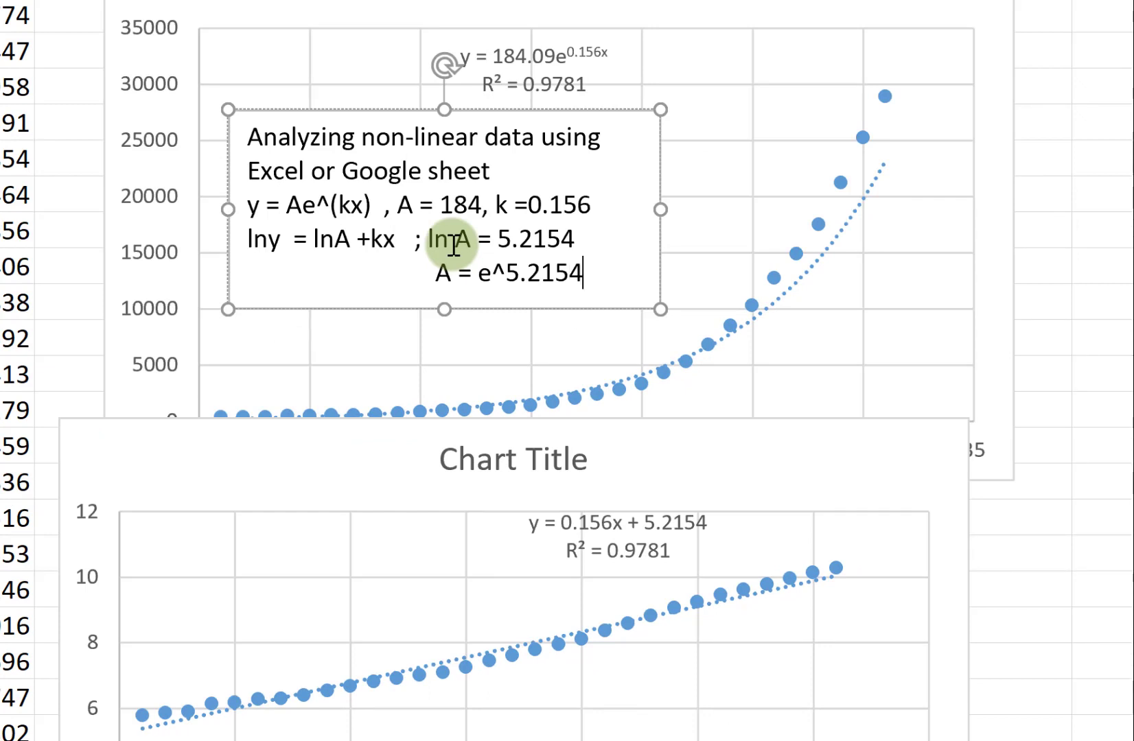
Step: Compute =EXP(5.2154) = 184.0854 in column K and nudge the exponential chart's plot area down-left
text(5)
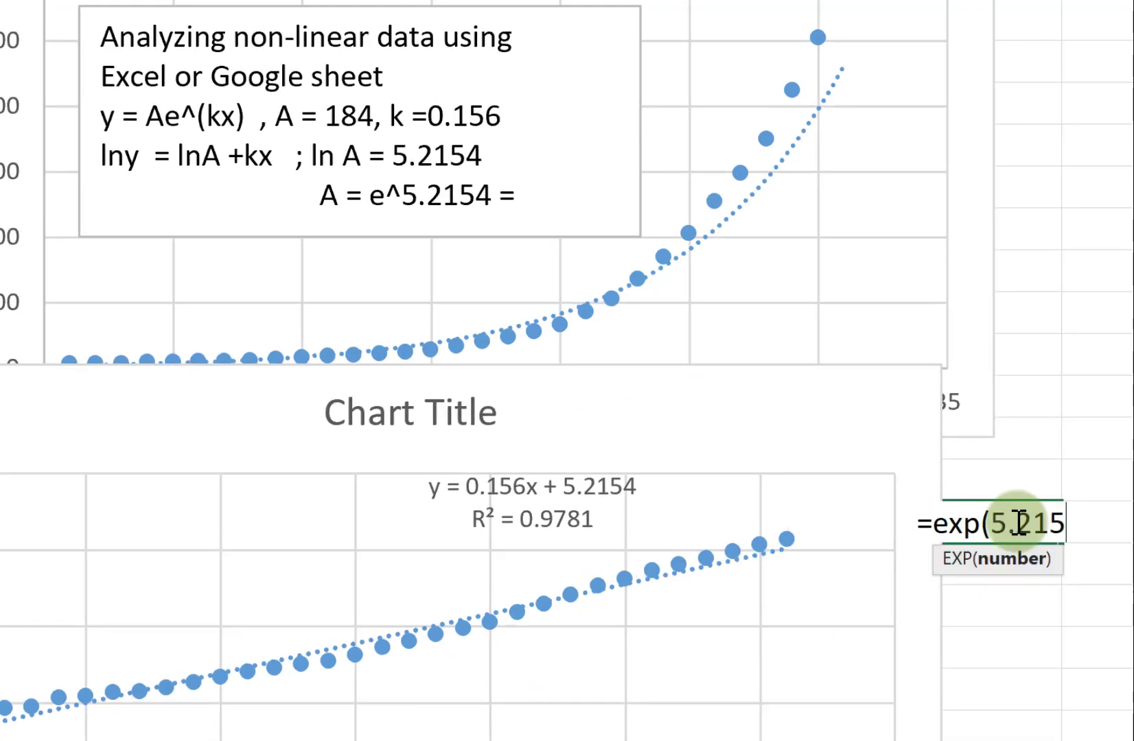
text(4)
key(Return)
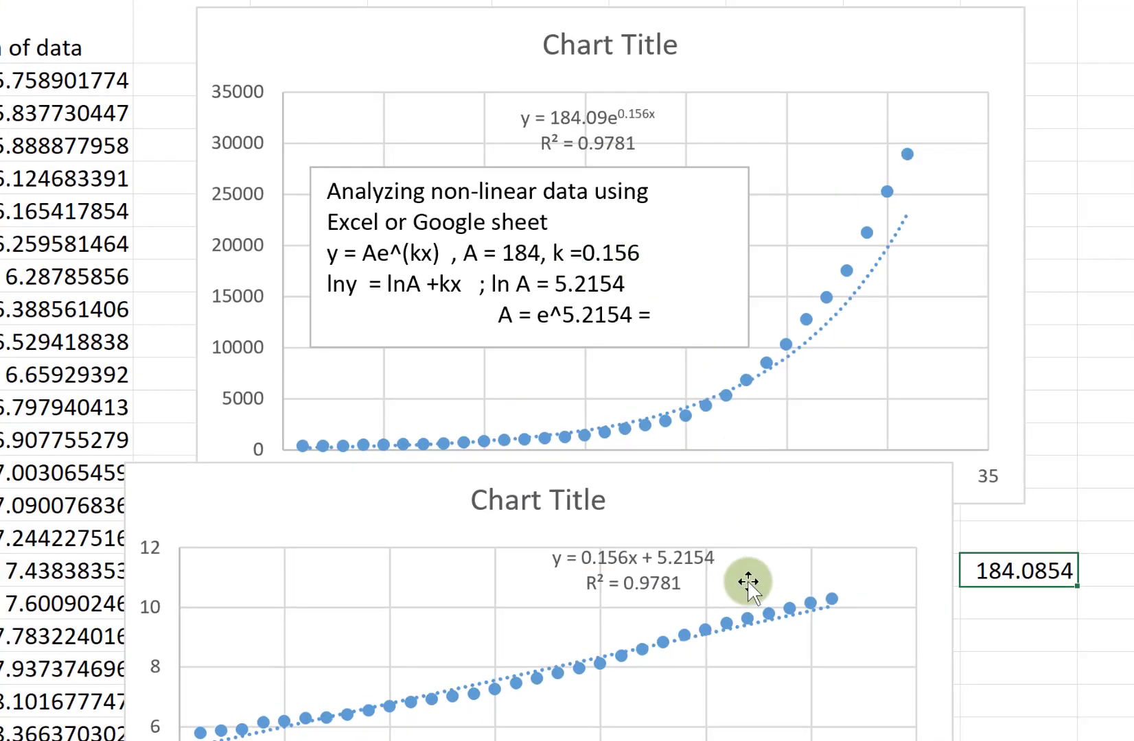
scroll(822, 597, down, 2)
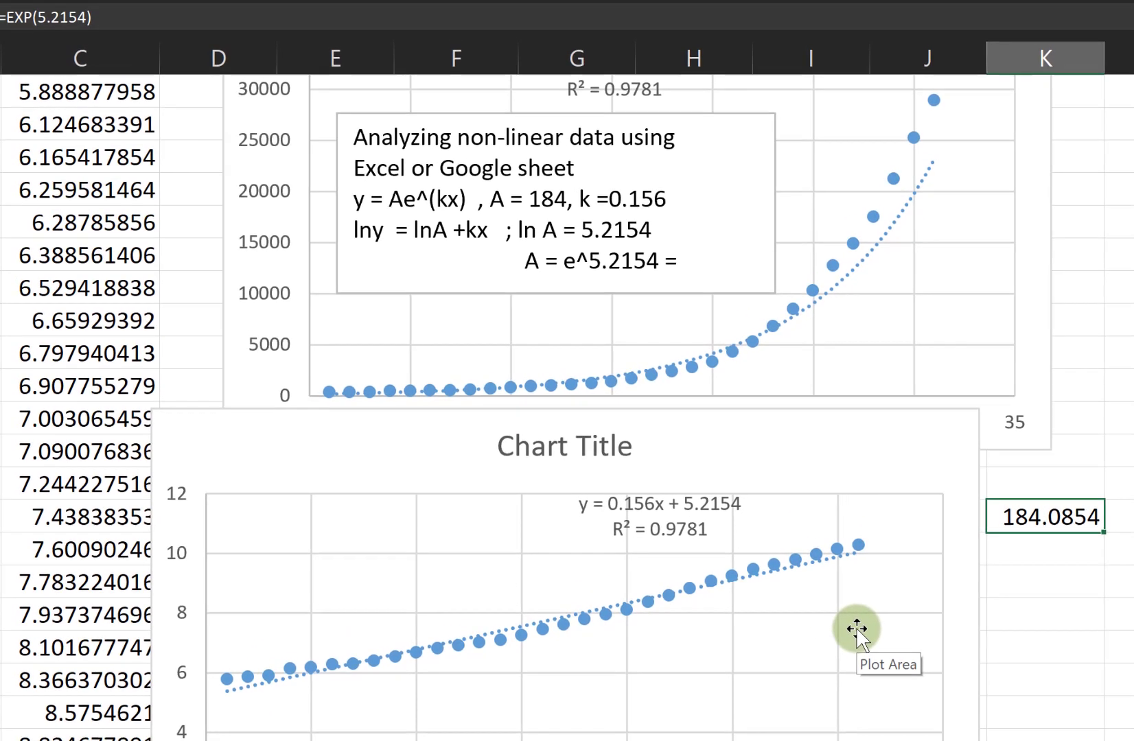
click(489, 113)
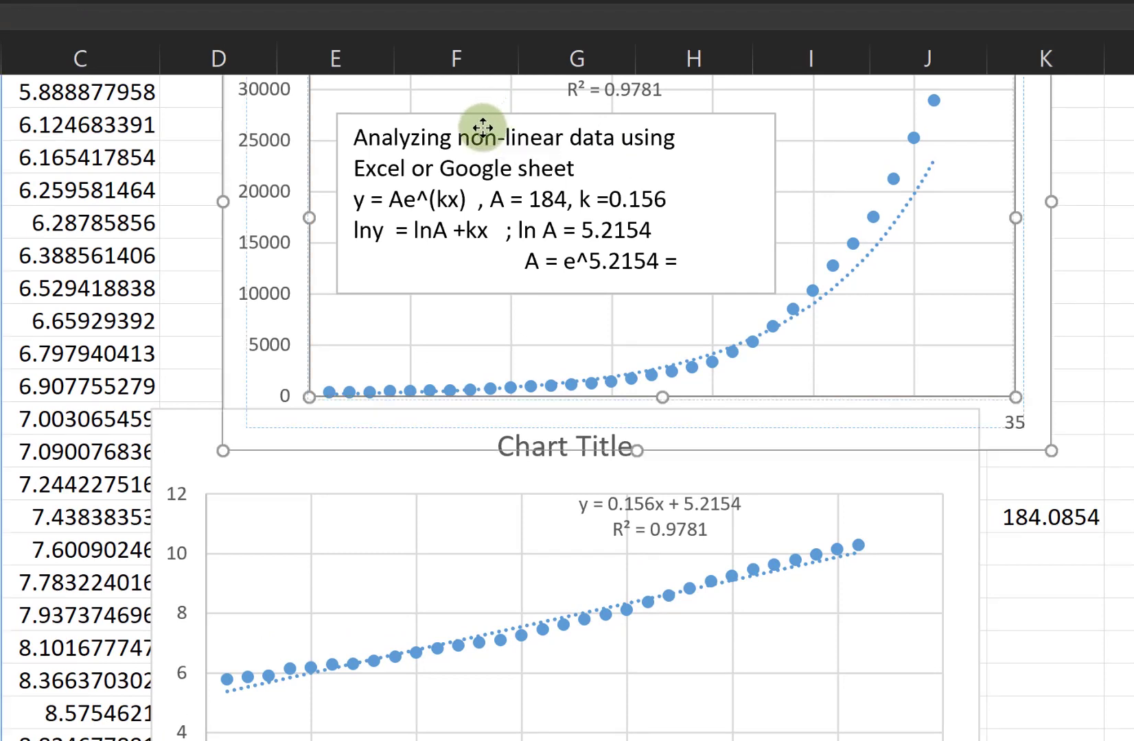
drag(479, 127, 468, 138)
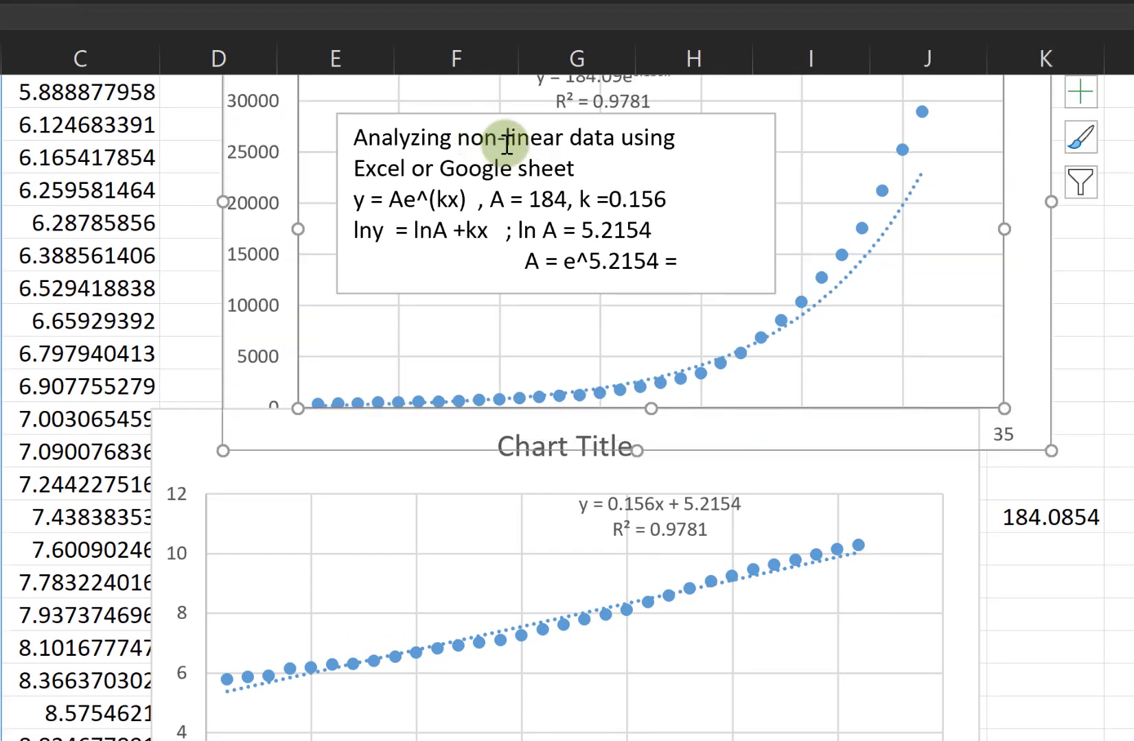